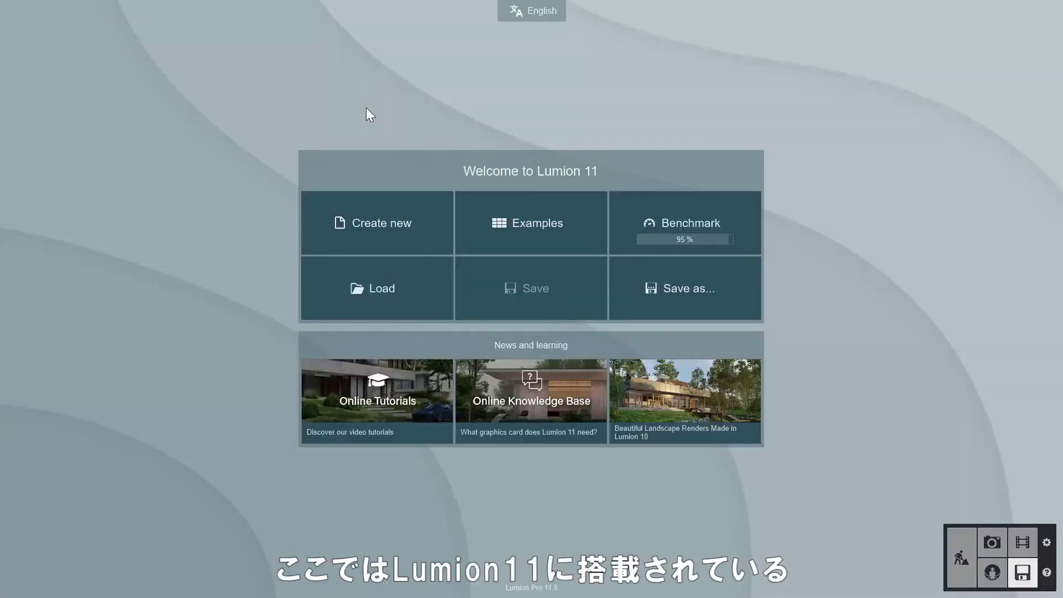
Step: Load the Beach house example project and raise the camera to look down over the house
{"action": "left_click", "coordinate": [484, 217]}
{"action": "left_click", "coordinate": [672, 406]}
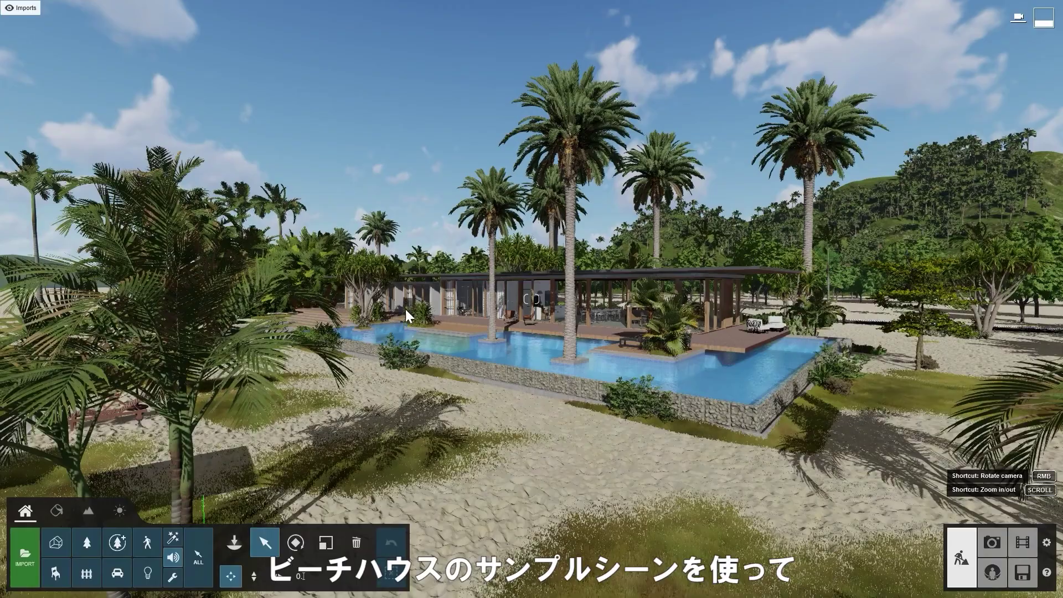
{"action": "mouse_move", "coordinate": [405, 309]}
{"action": "right_mouse_down"}
{"action": "mouse_move", "coordinate": [405, 382]}
{"action": "mouse_move", "coordinate": [343, 307]}
{"action": "mouse_move", "coordinate": [321, 302]}
{"action": "mouse_move", "coordinate": [409, 327]}
{"action": "right_mouse_up"}
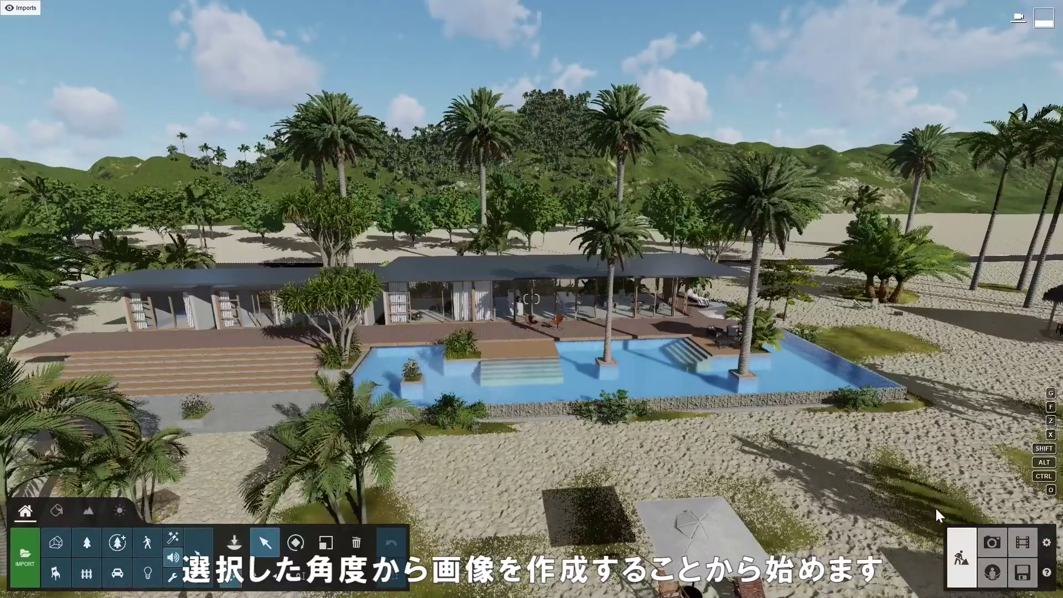
Step: Store the view as the 'Ortho Top View' photo in slot 7 and enable an Orthographic View effect
{"action": "left_click", "coordinate": [994, 539]}
{"action": "left_click", "coordinate": [857, 486]}
{"action": "left_click", "coordinate": [16, 91]}
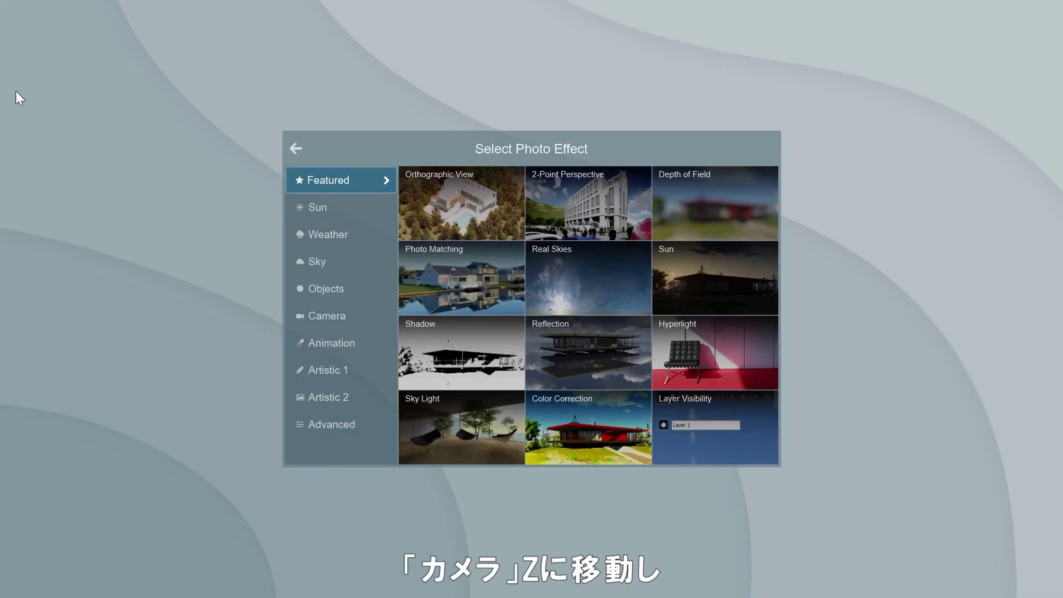
{"action": "left_click", "coordinate": [318, 314]}
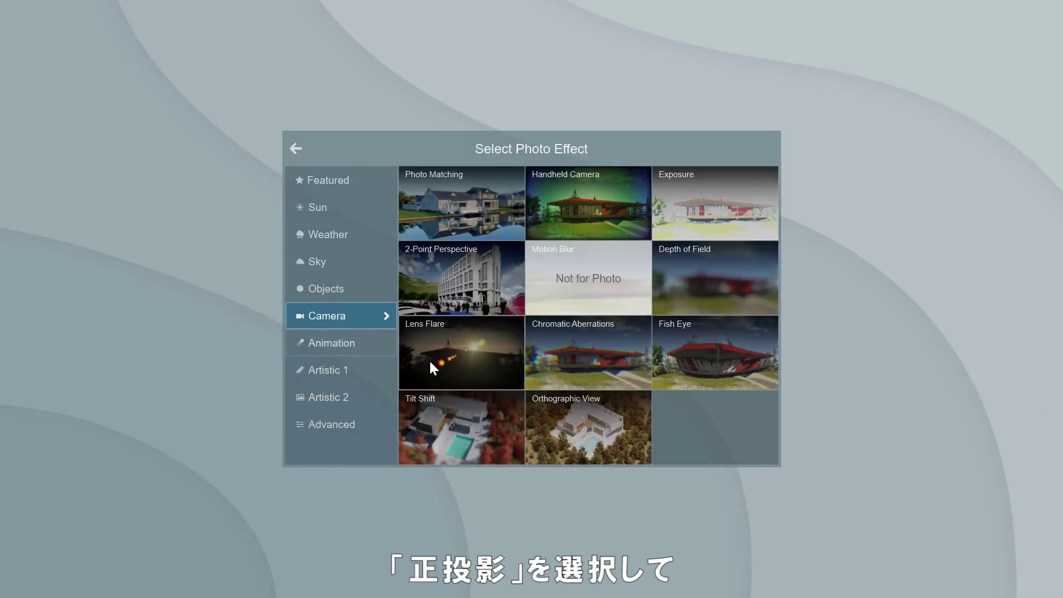
{"action": "left_click", "coordinate": [558, 430]}
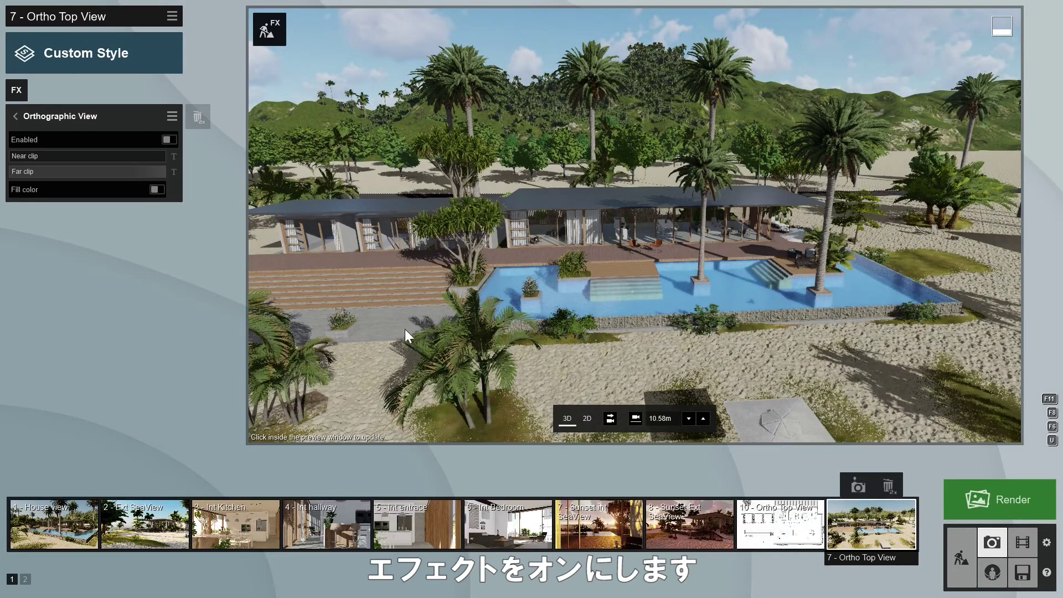
{"action": "left_click", "coordinate": [169, 139]}
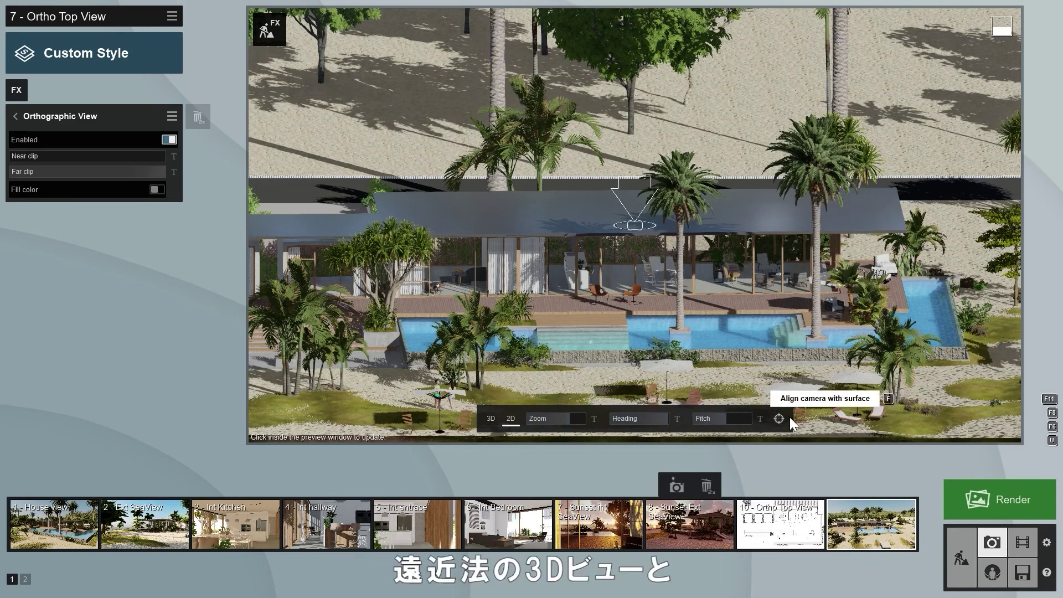
Step: Compare 3D and 2D projection, then adjust orthographic Zoom, Heading to 135°, and Pitch
{"action": "left_click", "coordinate": [492, 424]}
{"action": "left_click", "coordinate": [583, 419]}
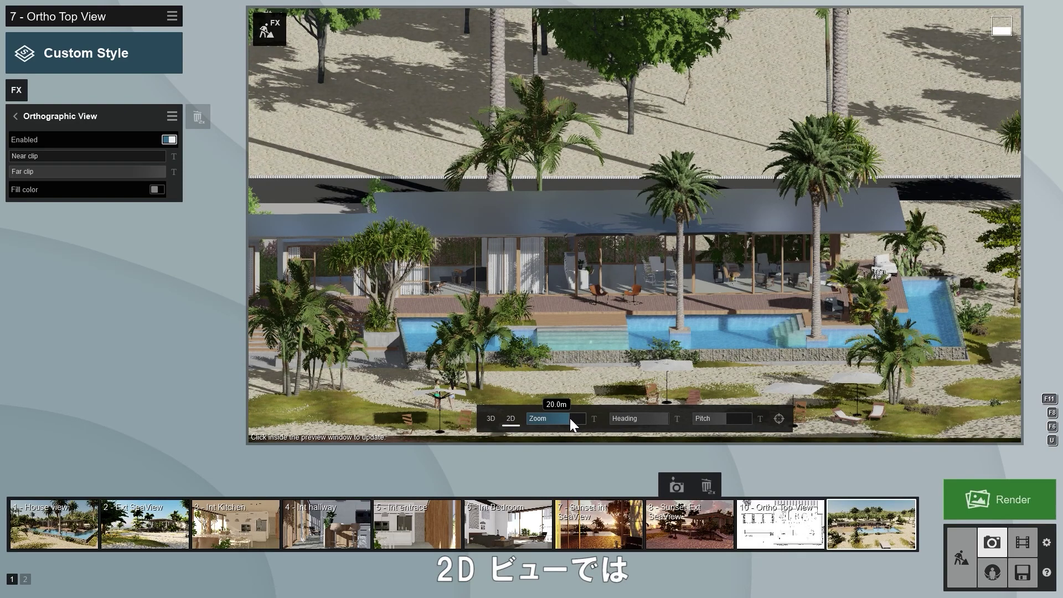
{"action": "left_click_drag", "start_coordinate": [570, 417], "coordinate": [570, 417]}
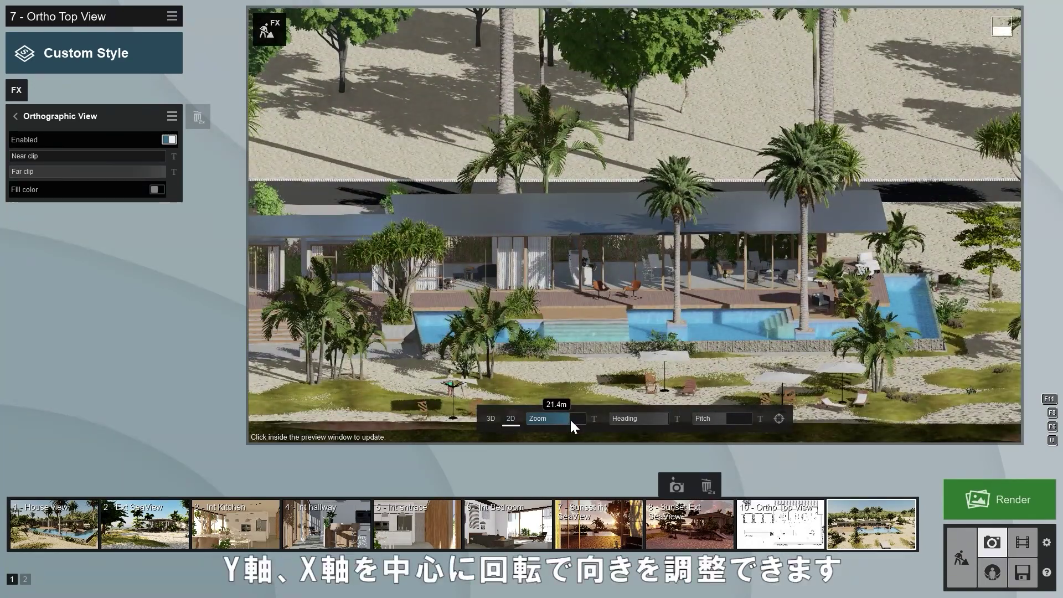
{"action": "left_click_drag", "start_coordinate": [569, 417], "coordinate": [572, 418]}
{"action": "mouse_move", "coordinate": [658, 419]}
{"action": "left_mouse_down"}
{"action": "mouse_move", "coordinate": [622, 420]}
{"action": "mouse_move", "coordinate": [669, 424]}
{"action": "left_mouse_up"}
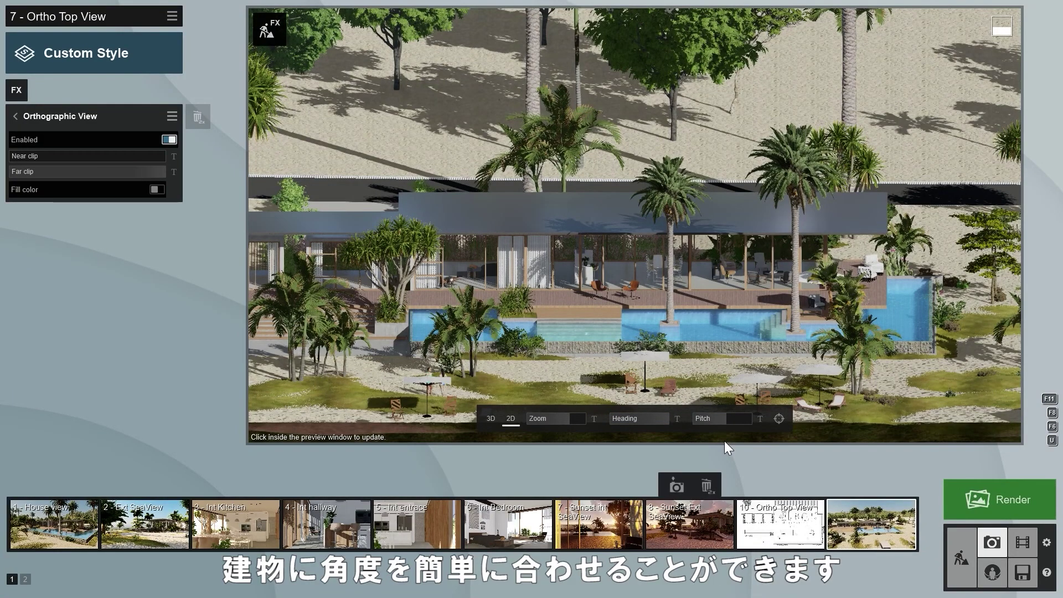
{"action": "left_click_drag", "start_coordinate": [727, 419], "coordinate": [755, 419]}
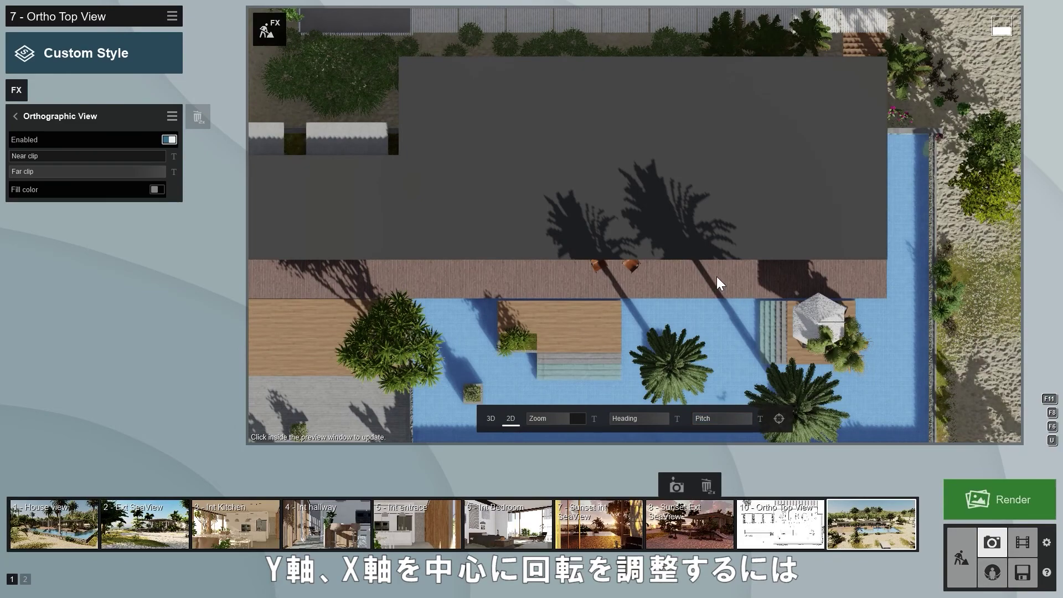
Step: Reframe the top view: fine-tune heading, zoom to 20.1809m, refresh, and pan onto the roof
{"action": "right_click_drag", "start_coordinate": [653, 220], "coordinate": [635, 226]}
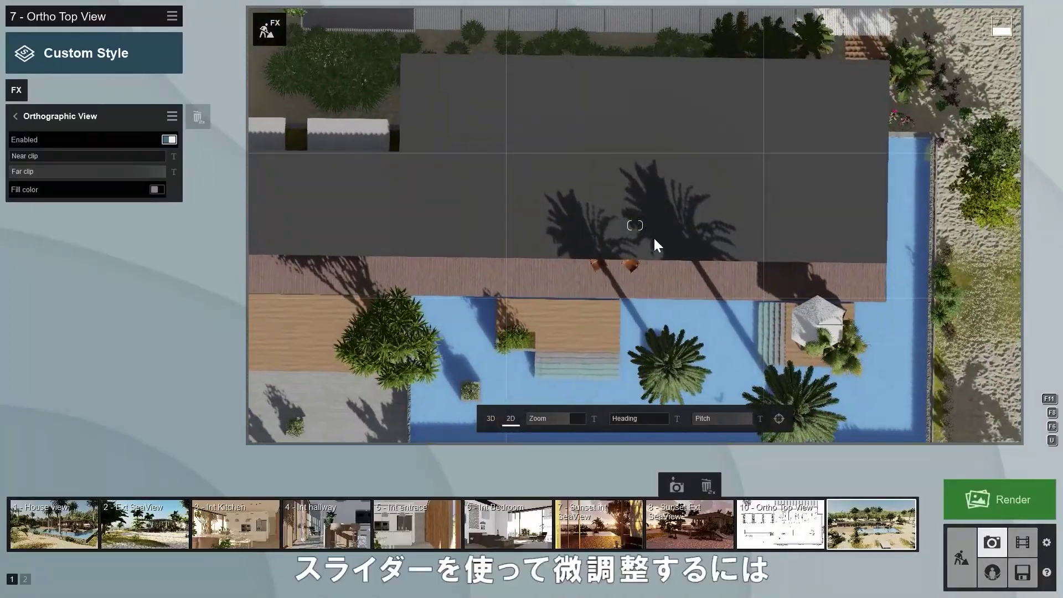
{"action": "left_click_drag", "start_coordinate": [656, 419], "coordinate": [673, 418], "text": "shift"}
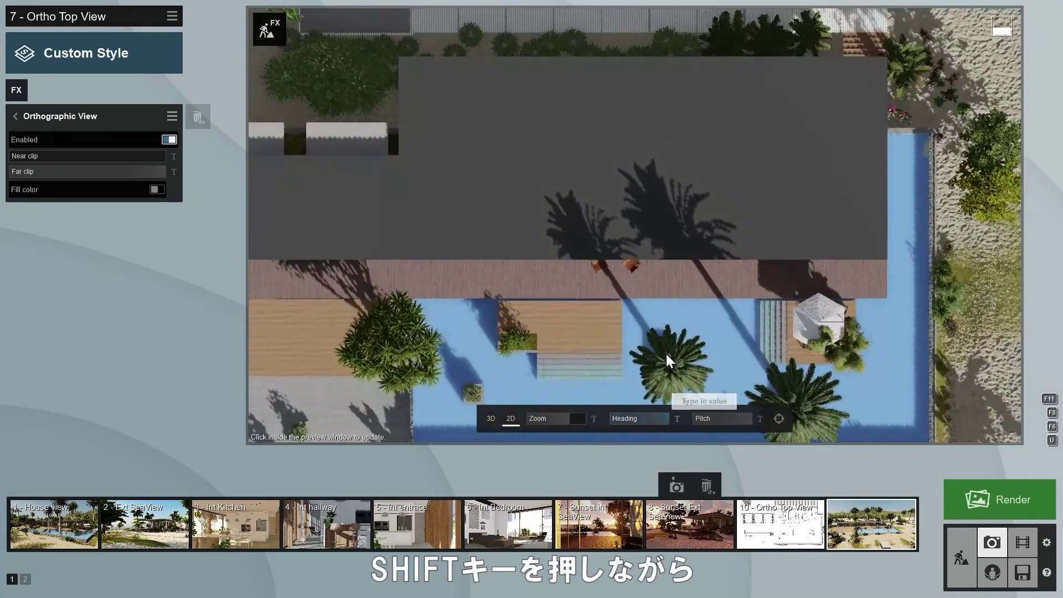
{"action": "left_click_drag", "start_coordinate": [566, 419], "coordinate": [688, 306]}
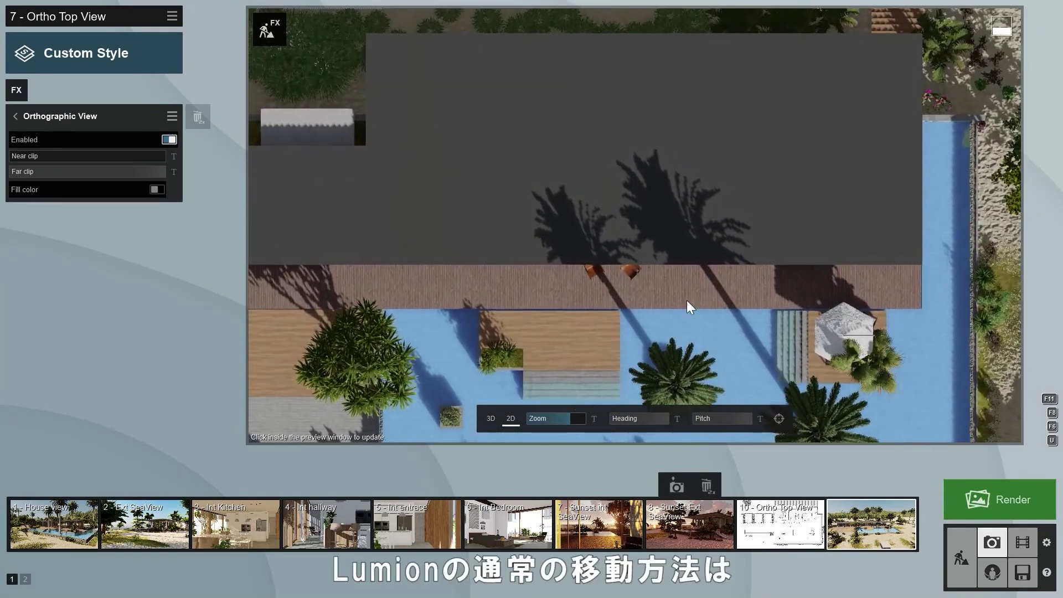
{"action": "left_click", "coordinate": [613, 158]}
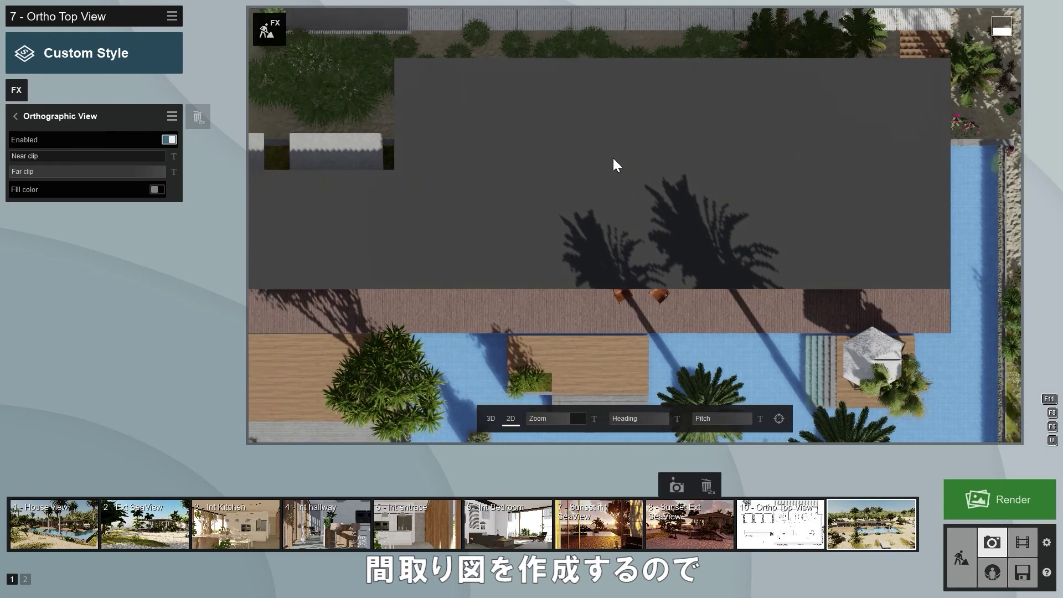
{"action": "middle_click_drag", "start_coordinate": [633, 193], "coordinate": [600, 254]}
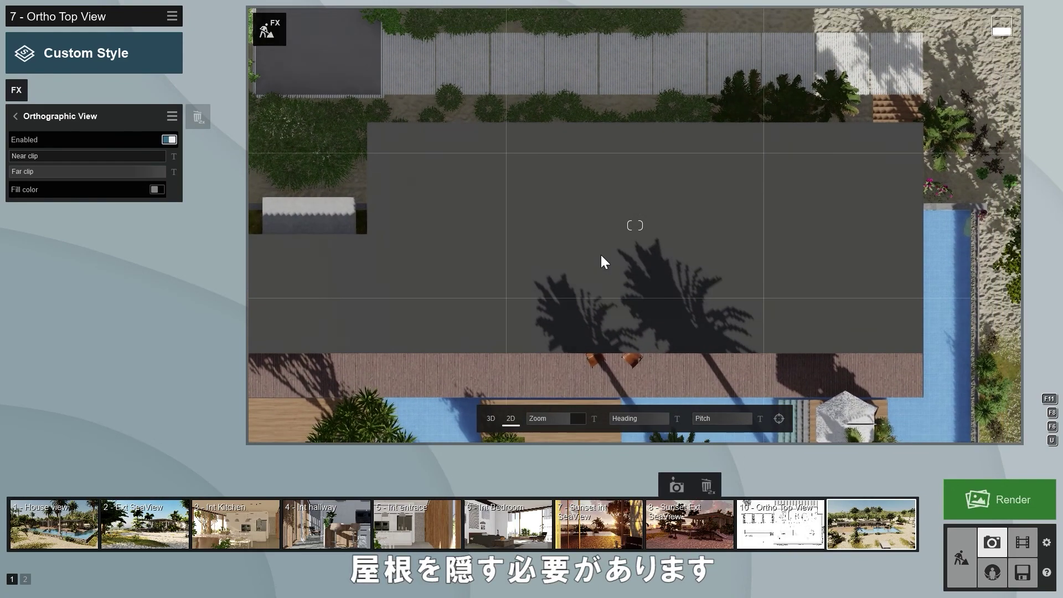
{"action": "scroll", "coordinate": [603, 252], "scroll_direction": "up", "scroll_amount": 3}
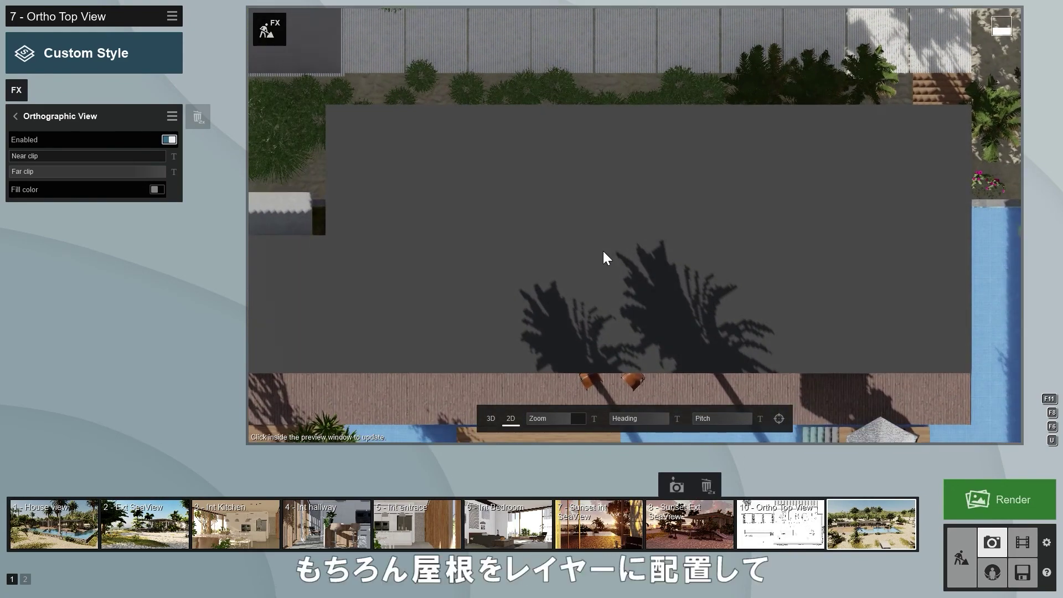
{"action": "middle_click_drag", "start_coordinate": [603, 252], "coordinate": [604, 204]}
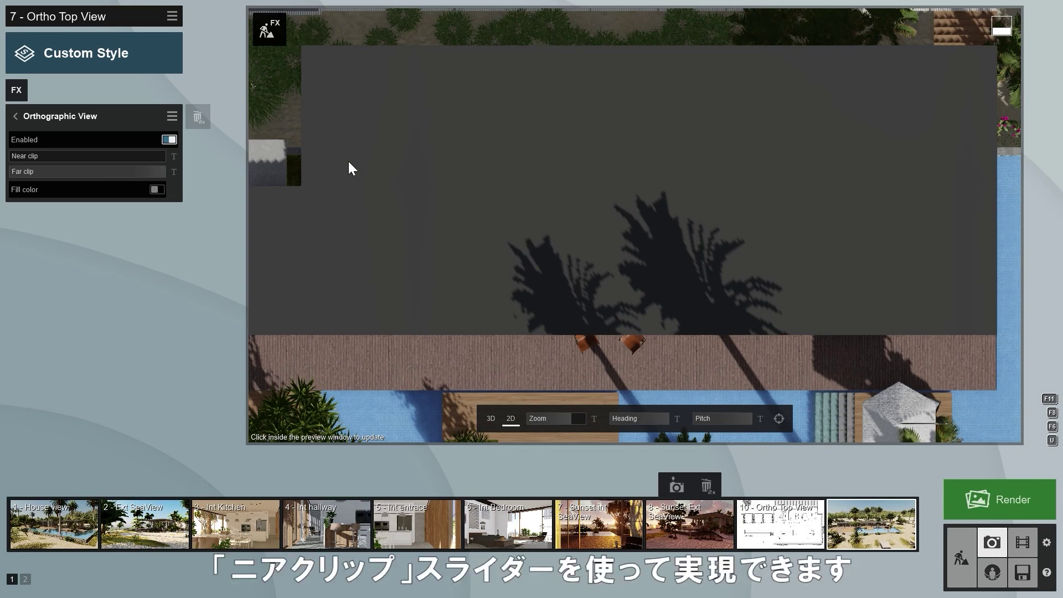
Step: Lower the Near clip until the roof is cut away, then tilt Pitch to 35.3° isometric
{"action": "mouse_move", "coordinate": [19, 161]}
{"action": "left_click_drag", "start_coordinate": [15, 156], "coordinate": [69, 164]}
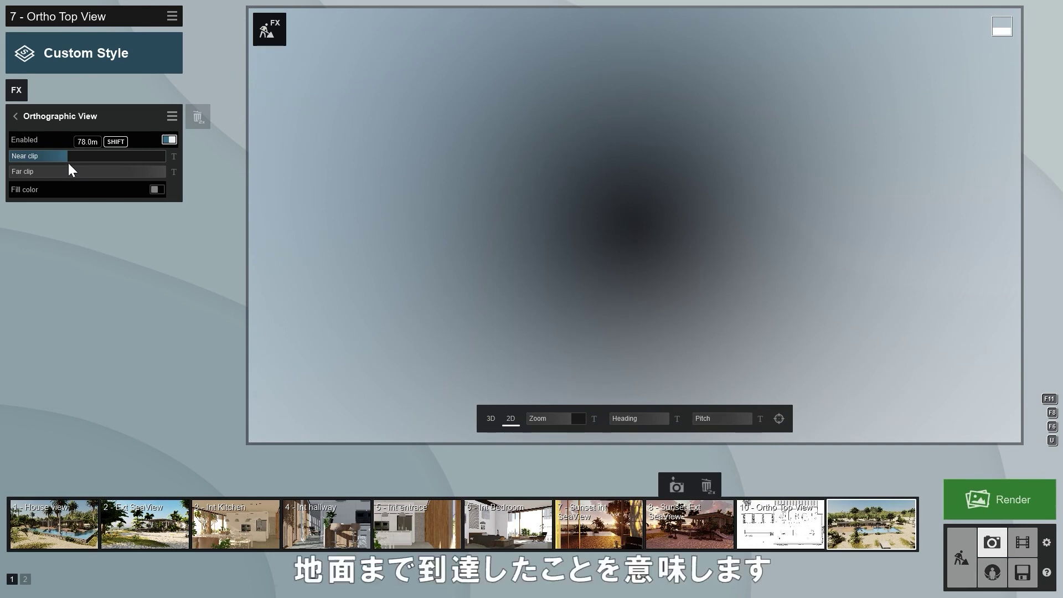
{"action": "left_click_drag", "start_coordinate": [68, 163], "coordinate": [2, 151], "text": "shift"}
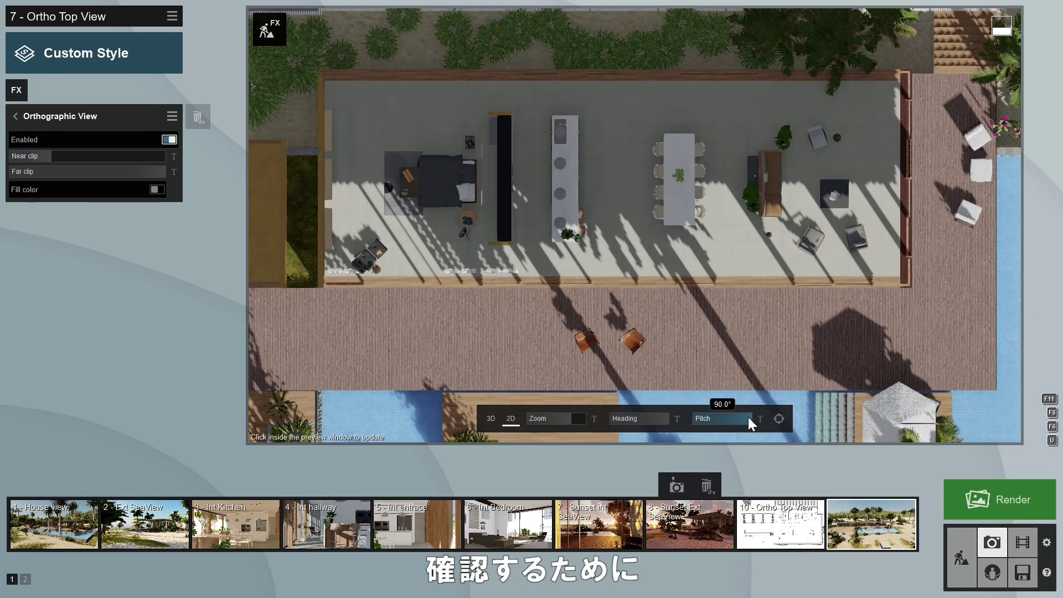
{"action": "left_click_drag", "start_coordinate": [748, 416], "coordinate": [721, 416]}
Step: Pull the Far clip in to about 57.9m, try background fill colours, then turn Fill color off
{"action": "mouse_move", "coordinate": [160, 176]}
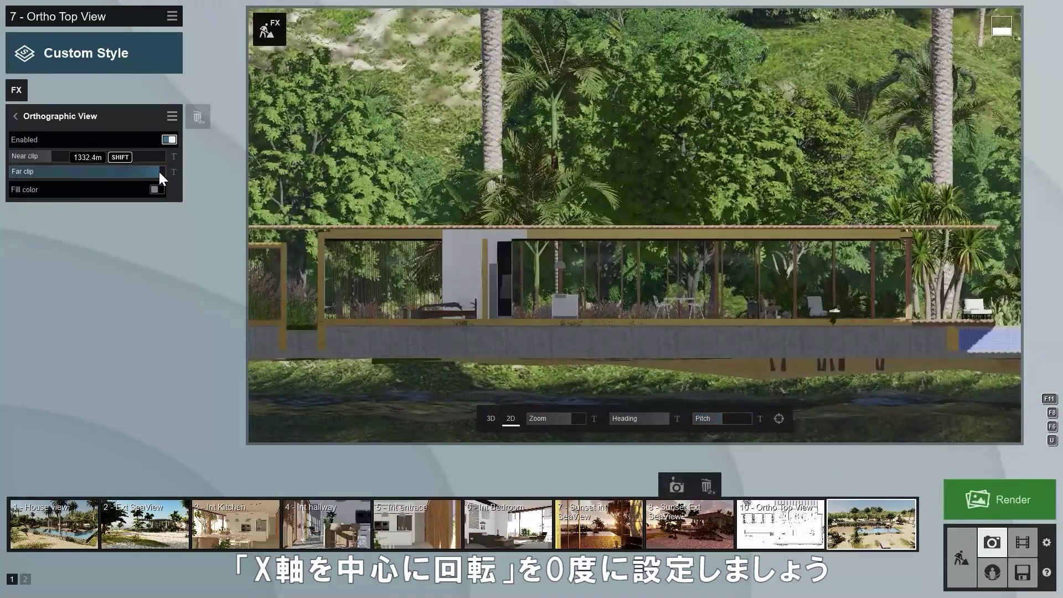
{"action": "left_click_drag", "start_coordinate": [131, 172], "coordinate": [55, 174]}
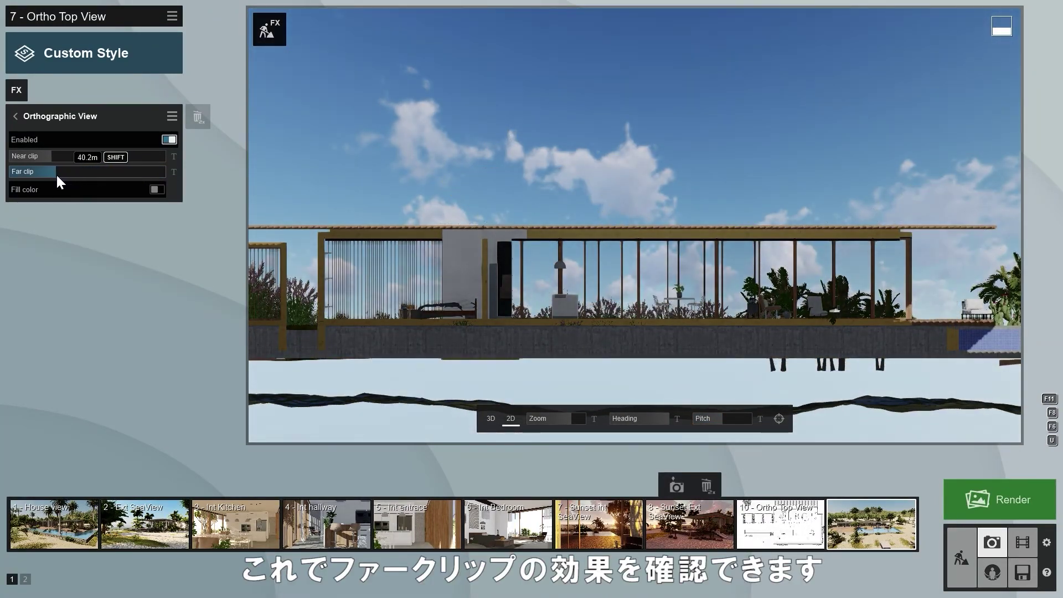
{"action": "left_click", "coordinate": [158, 190]}
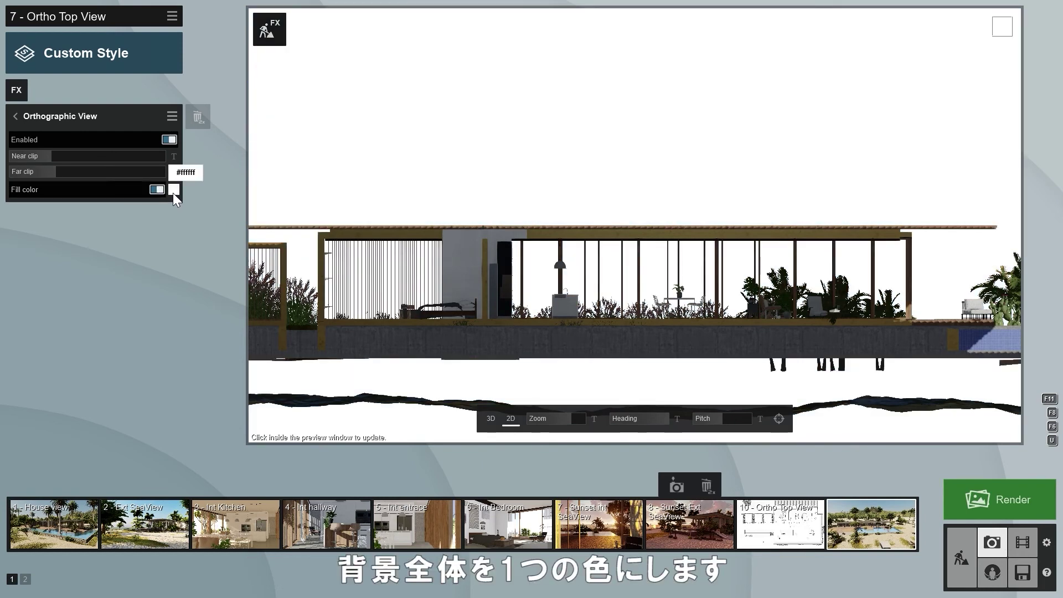
{"action": "left_click", "coordinate": [173, 190]}
{"action": "left_click_drag", "start_coordinate": [192, 191], "coordinate": [175, 173]}
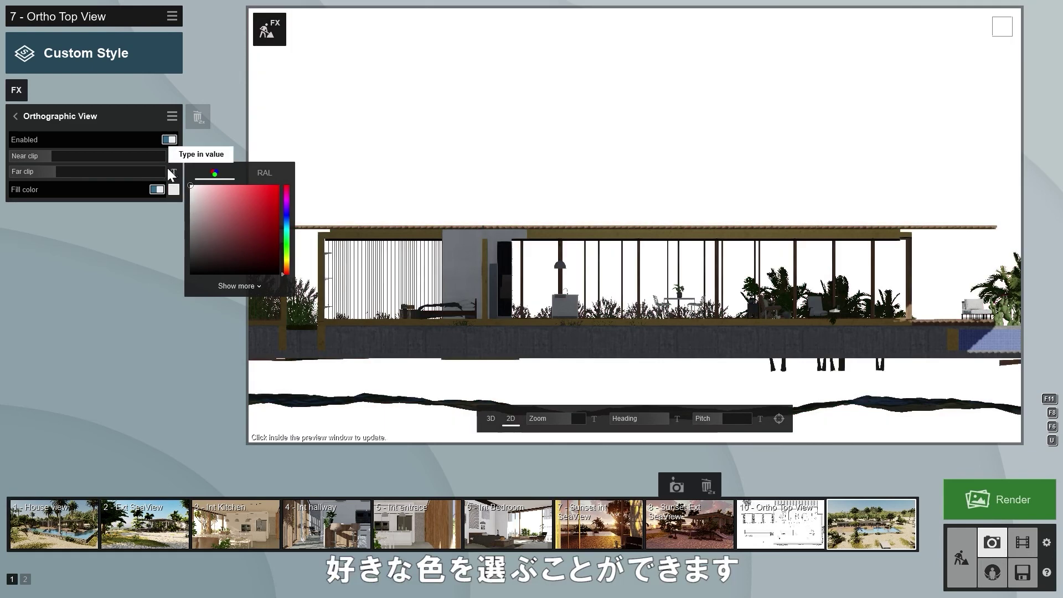
{"action": "left_click", "coordinate": [157, 190]}
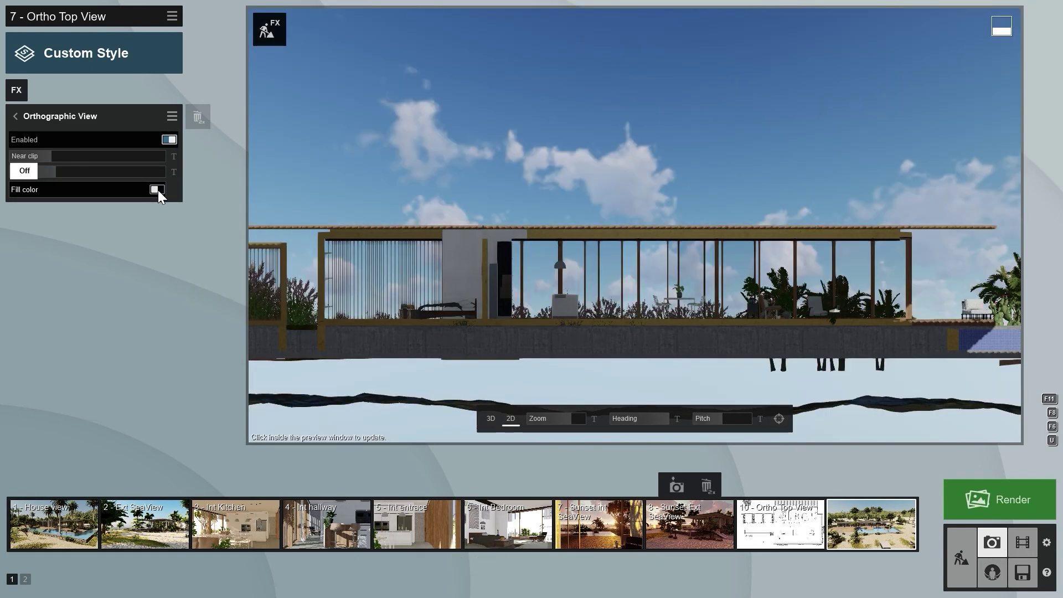
Step: Apply the Overcast style to the photo and tilt the view straight down to 90°
{"action": "left_click", "coordinate": [15, 115]}
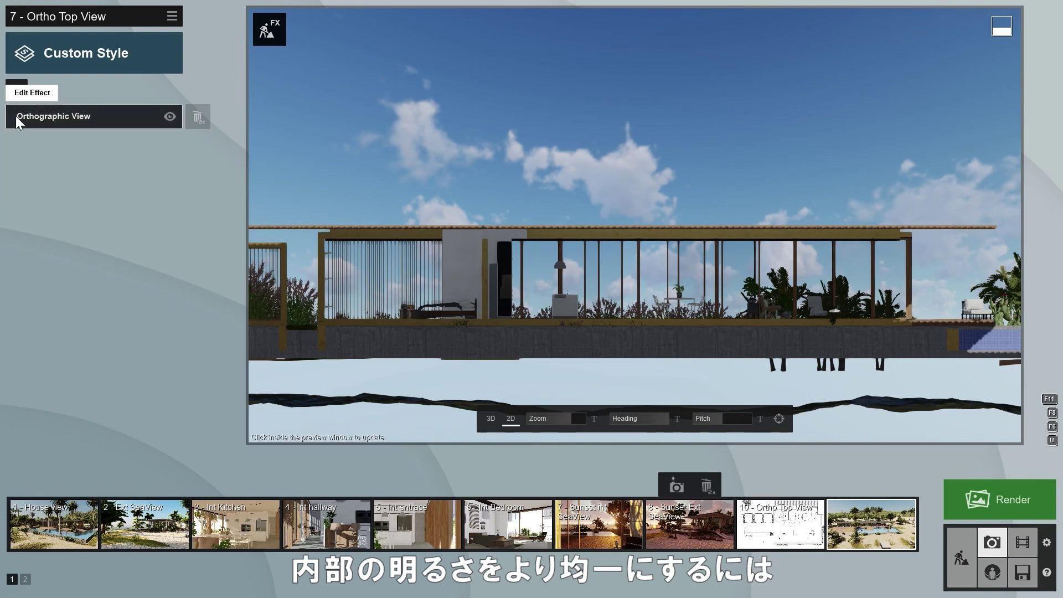
{"action": "left_click", "coordinate": [68, 52]}
{"action": "left_click", "coordinate": [355, 393]}
{"action": "left_click_drag", "start_coordinate": [724, 421], "coordinate": [805, 407]}
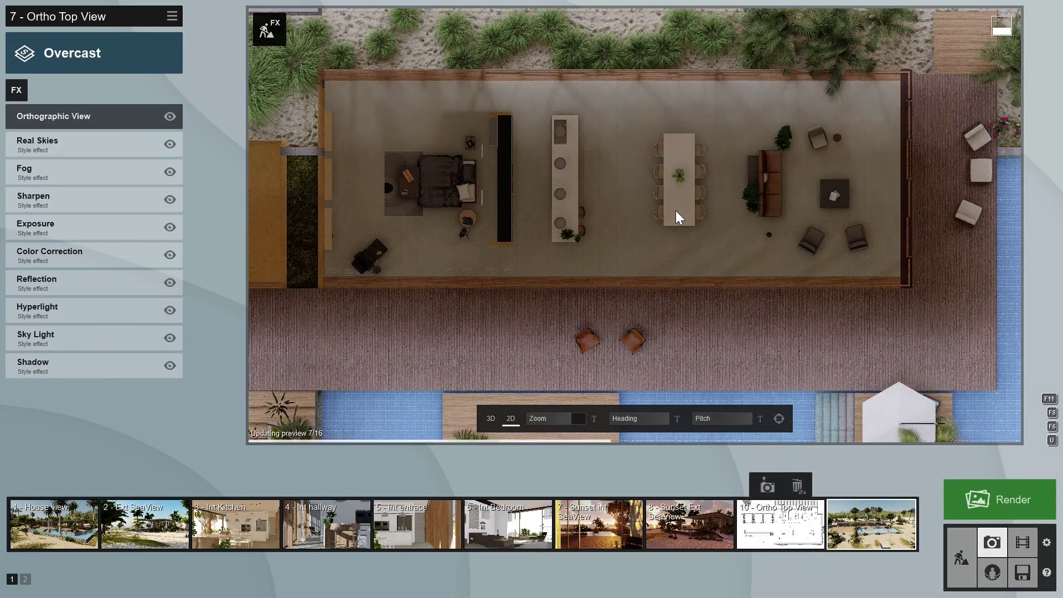
Step: Add a Blueprint effect to the top-view photo and enlarge its grid scale
{"action": "left_click", "coordinate": [16, 91]}
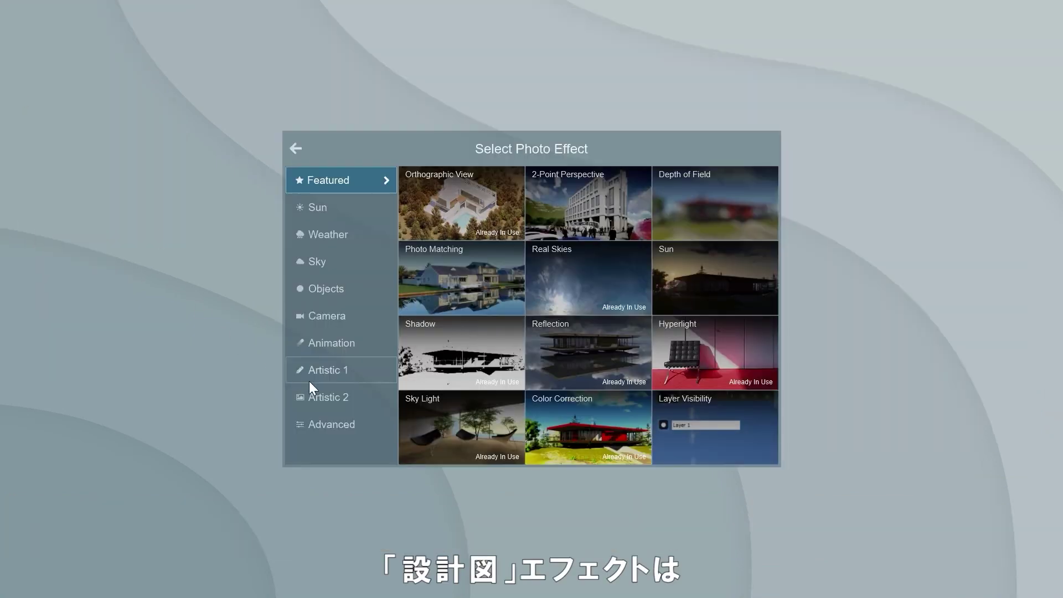
{"action": "left_click", "coordinate": [322, 394]}
{"action": "left_click", "coordinate": [720, 351]}
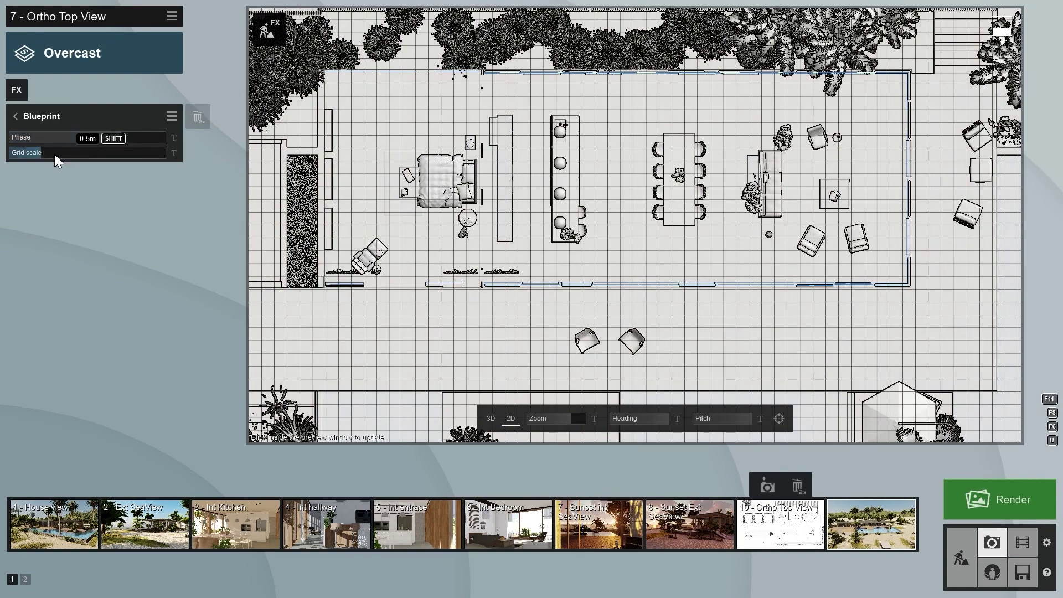
{"action": "mouse_move", "coordinate": [54, 154]}
{"action": "left_mouse_down"}
{"action": "mouse_move", "coordinate": [42, 154]}
{"action": "mouse_move", "coordinate": [84, 154]}
{"action": "mouse_move", "coordinate": [63, 158]}
{"action": "left_mouse_up"}
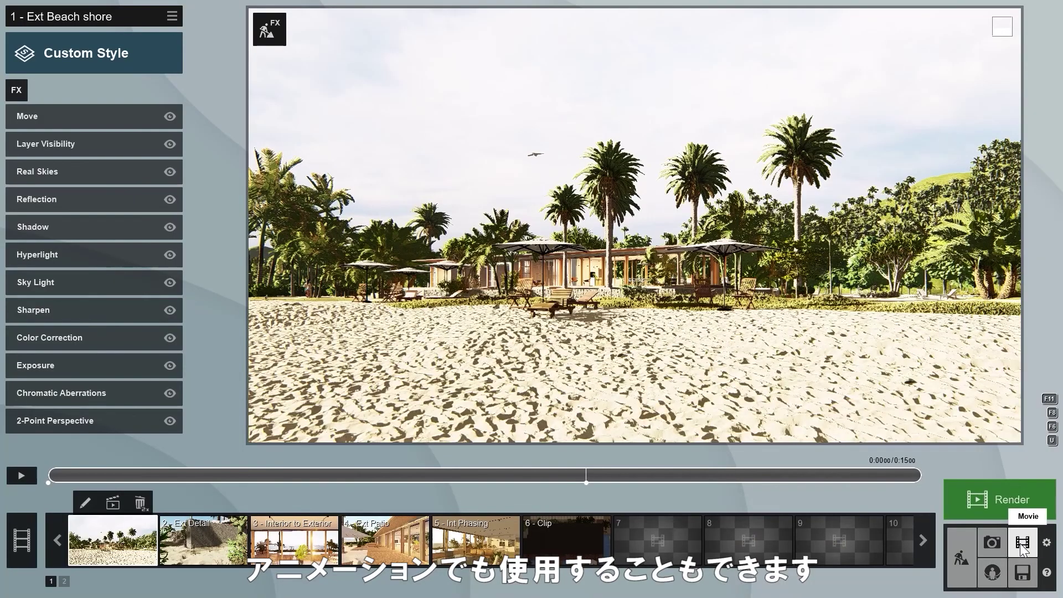
Step: Record a new camera clip in slot 7 with a top-down keyframe over the house and save it
{"action": "left_click", "coordinate": [668, 543]}
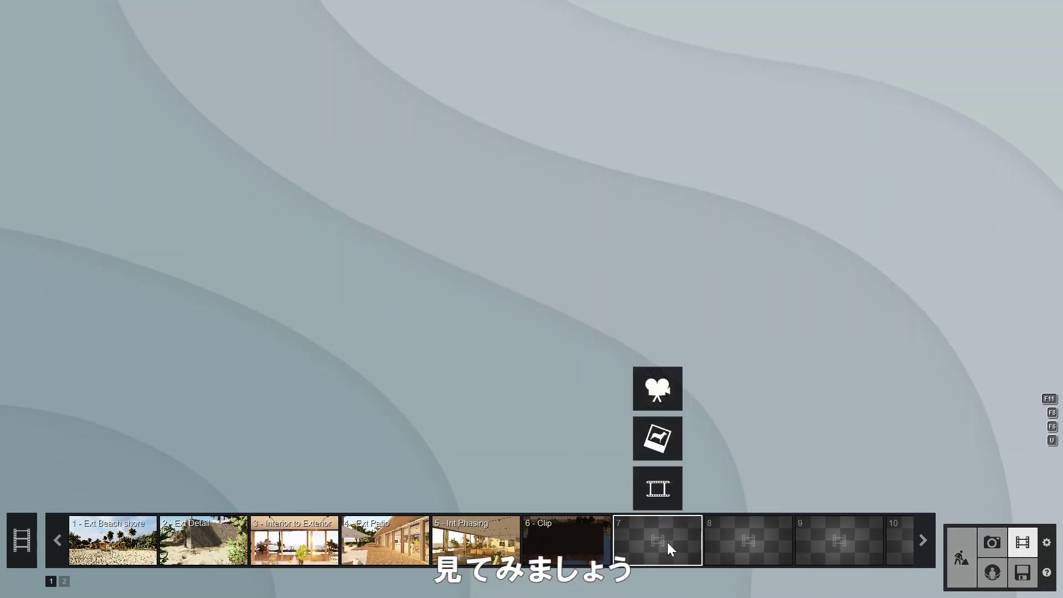
{"action": "left_click", "coordinate": [667, 401]}
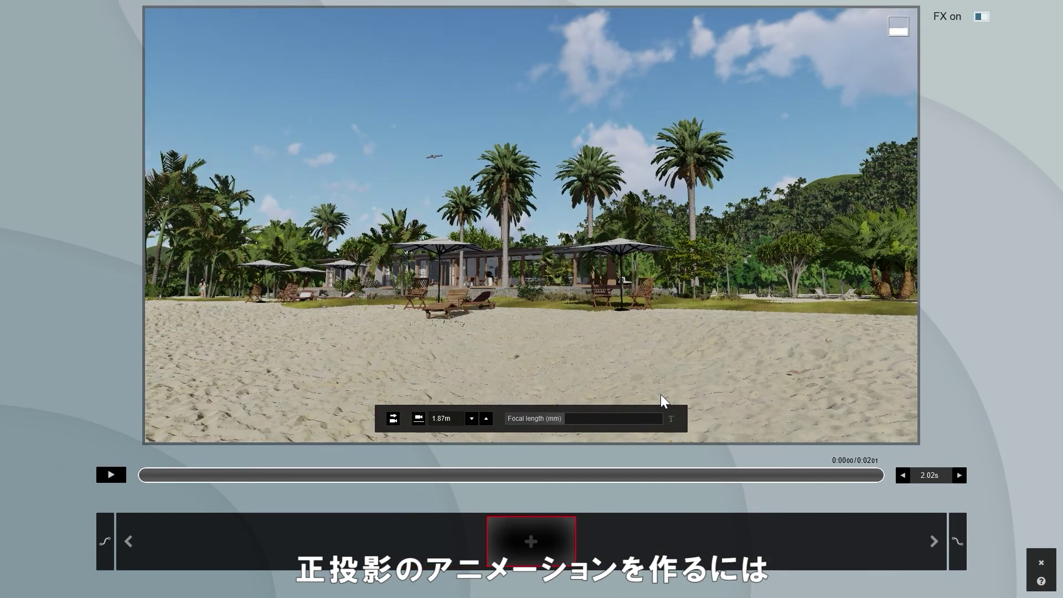
{"action": "left_click", "coordinate": [530, 541]}
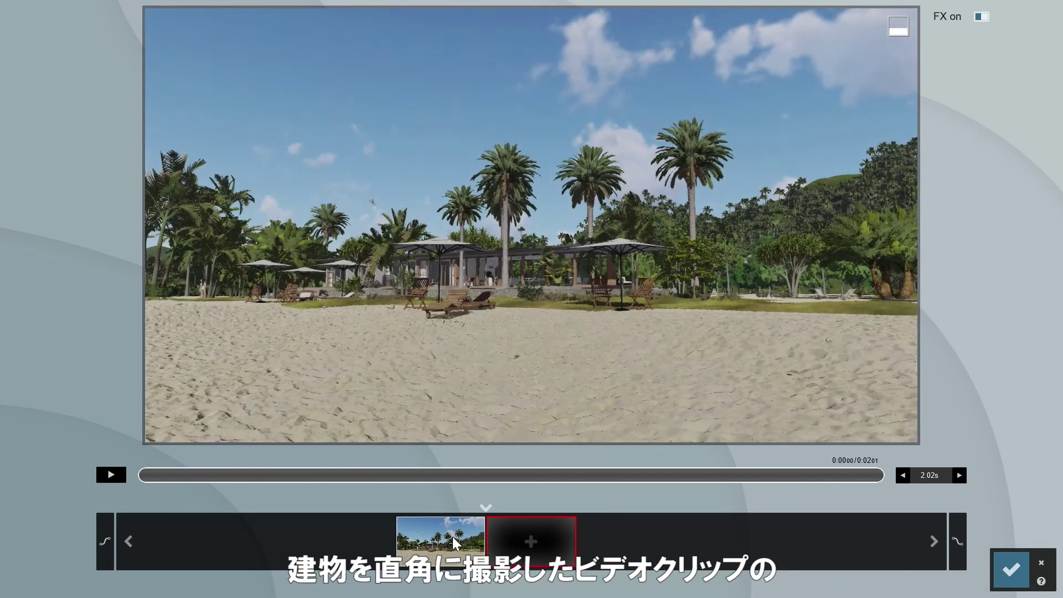
{"action": "right_click_drag", "start_coordinate": [493, 339], "coordinate": [498, 269]}
{"action": "scroll", "coordinate": [498, 269], "scroll_direction": "up", "scroll_amount": 5}
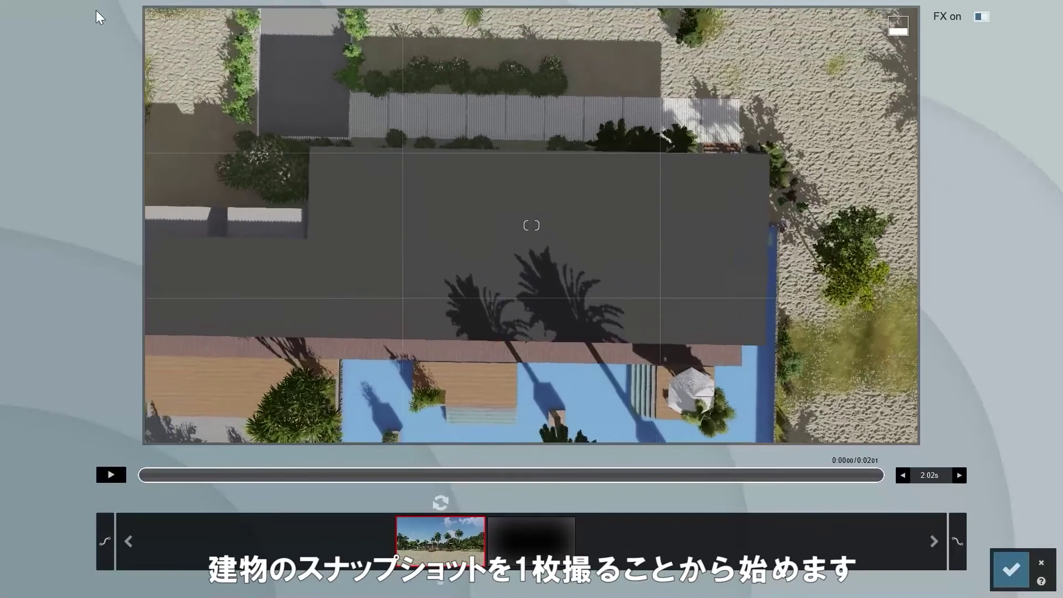
{"action": "left_click", "coordinate": [440, 502]}
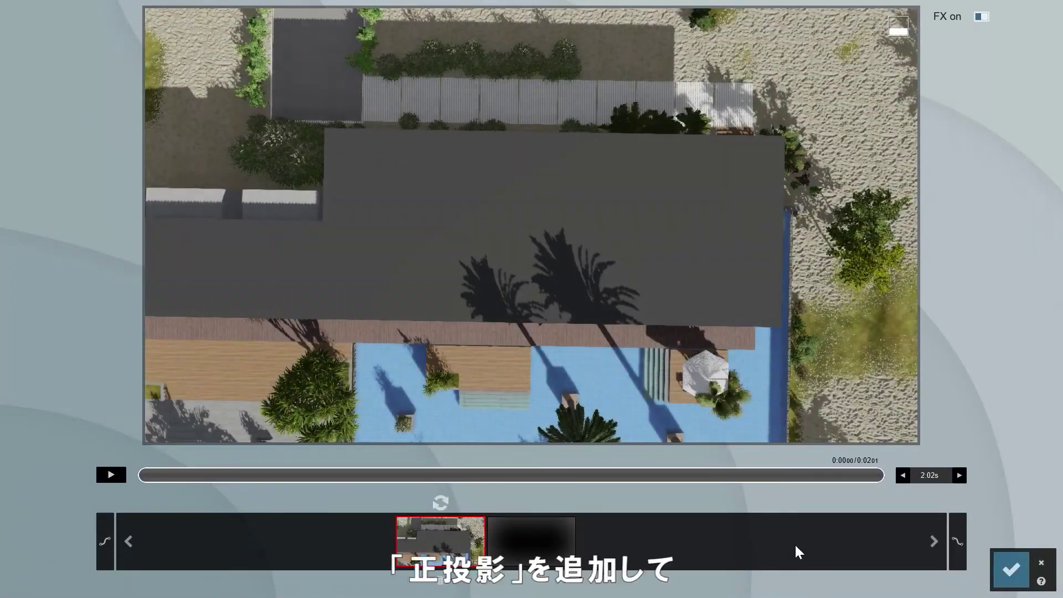
{"action": "left_click", "coordinate": [1011, 576]}
Step: Add an enabled Orthographic View effect to the top-down clip
{"action": "left_click", "coordinate": [16, 90]}
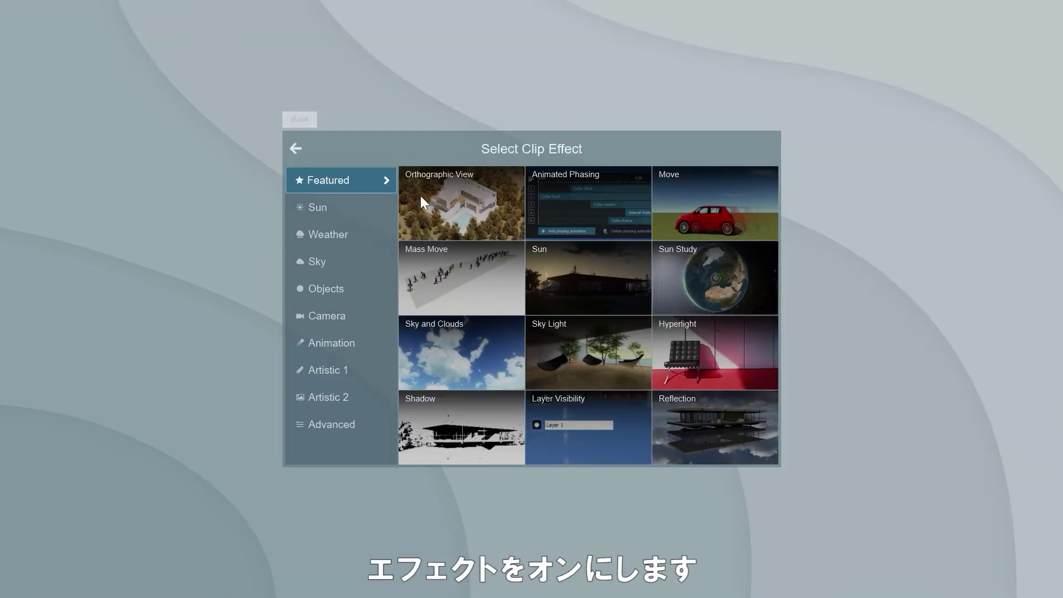
{"action": "left_click", "coordinate": [407, 188]}
{"action": "left_click", "coordinate": [168, 138]}
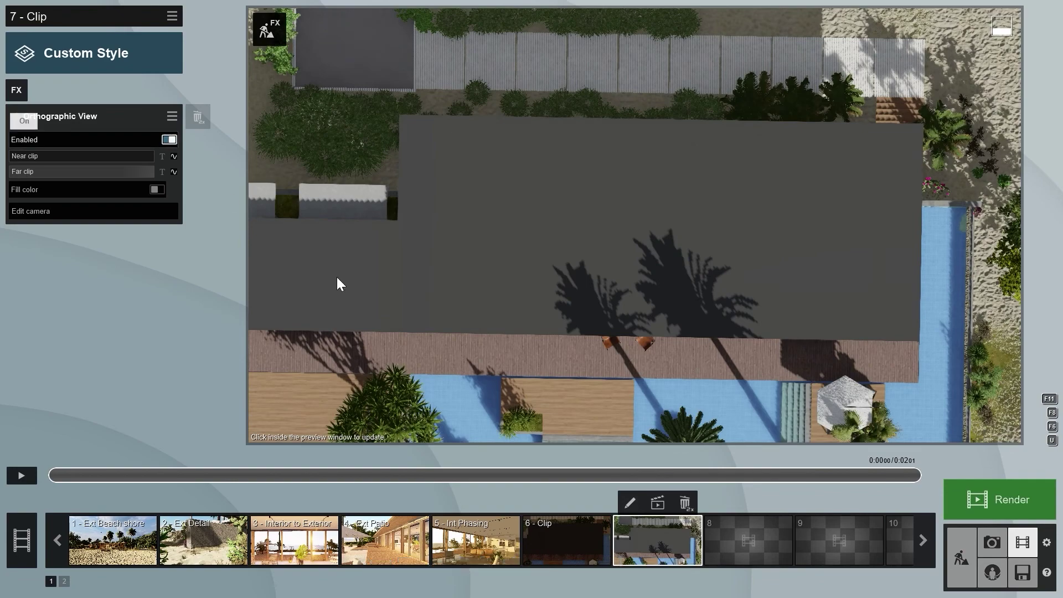
Step: Update the clip's keyframes to the orthographic view zoomed to 16.1m and save the clip
{"action": "left_click", "coordinate": [628, 503]}
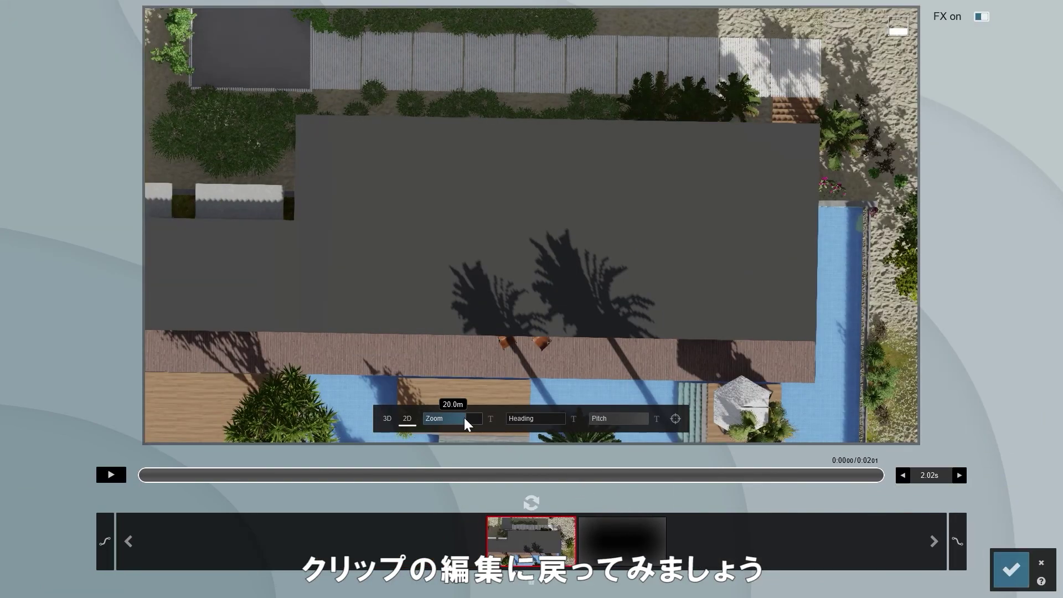
{"action": "left_click_drag", "start_coordinate": [523, 422], "coordinate": [564, 426]}
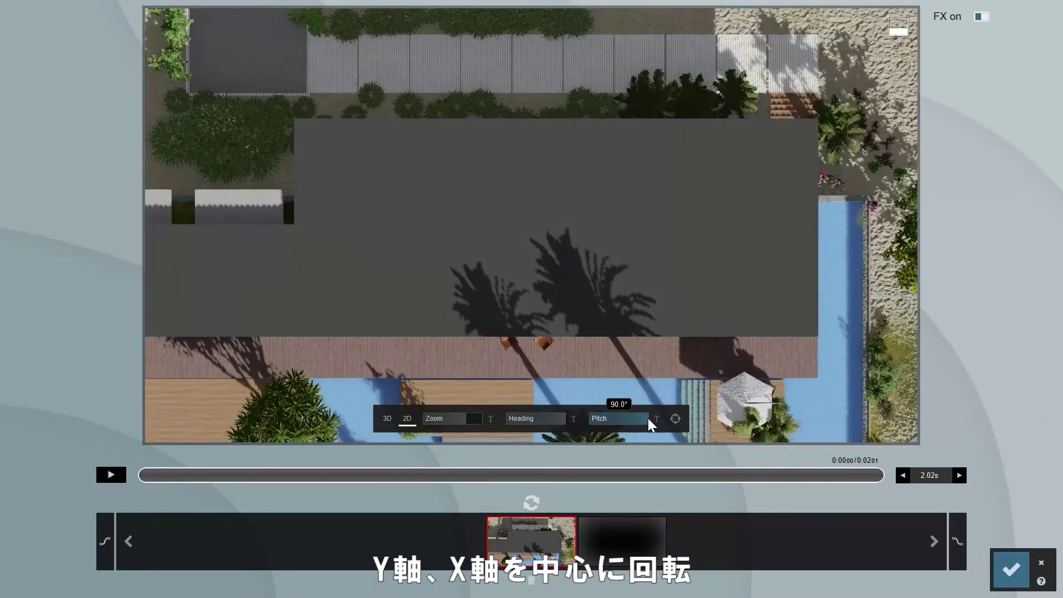
{"action": "scroll", "coordinate": [473, 424], "scroll_direction": "up", "scroll_amount": 2}
{"action": "left_click_drag", "start_coordinate": [469, 426], "coordinate": [437, 427]}
{"action": "left_click", "coordinate": [532, 502]}
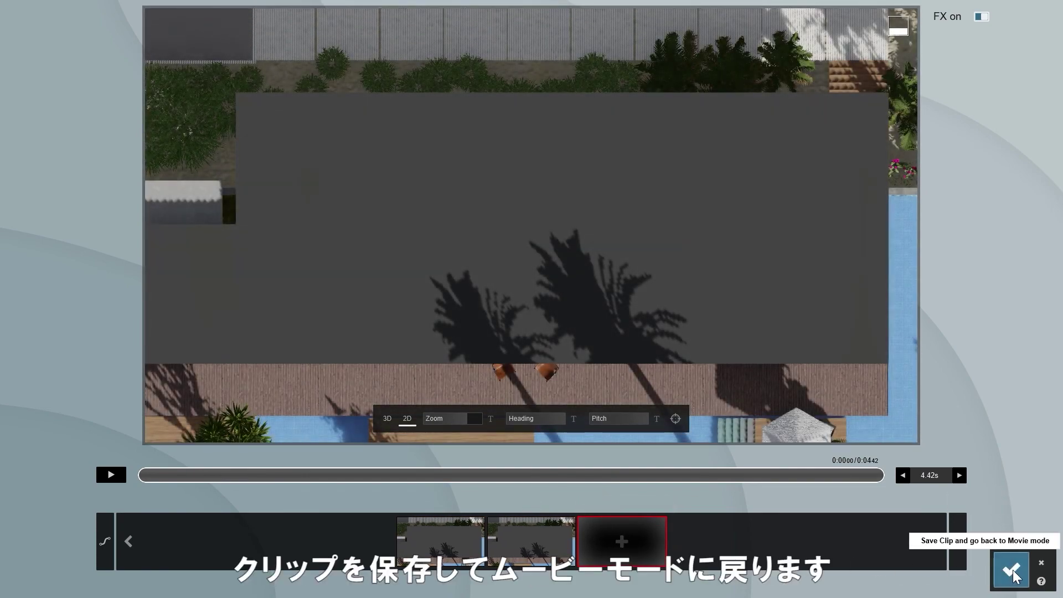
{"action": "left_click", "coordinate": [1012, 571]}
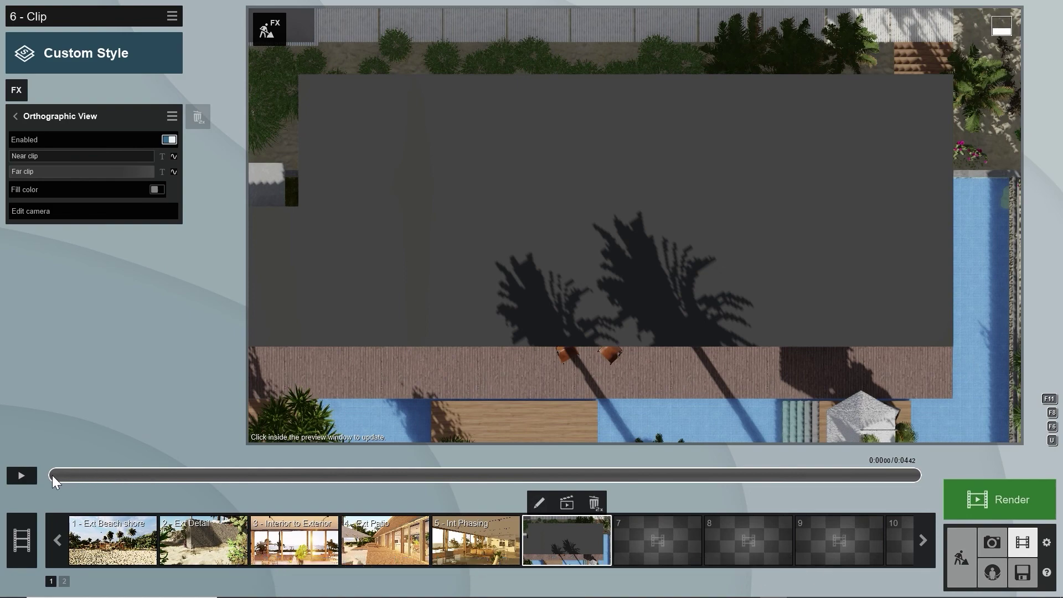
Step: Keyframe the Near clip at 41.4m at the clip start
{"action": "left_click_drag", "start_coordinate": [52, 475], "coordinate": [62, 476]}
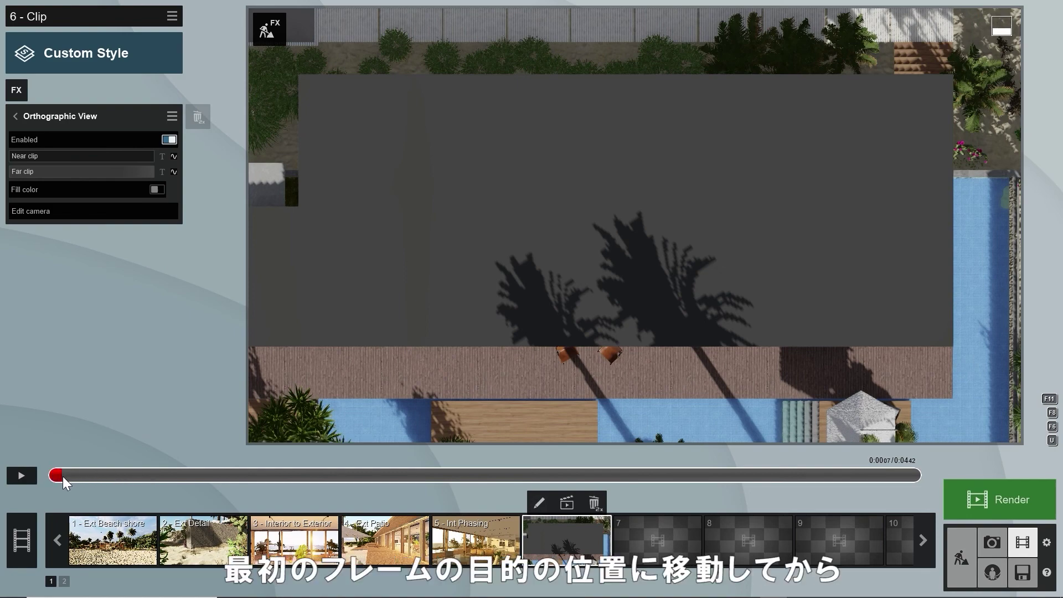
{"action": "left_click", "coordinate": [174, 156]}
{"action": "left_click_drag", "start_coordinate": [19, 163], "coordinate": [46, 156]}
Step: Add a Near clip keyframe at 2 seconds cutting through the roof, then play the clip
{"action": "left_click_drag", "start_coordinate": [74, 474], "coordinate": [220, 473]}
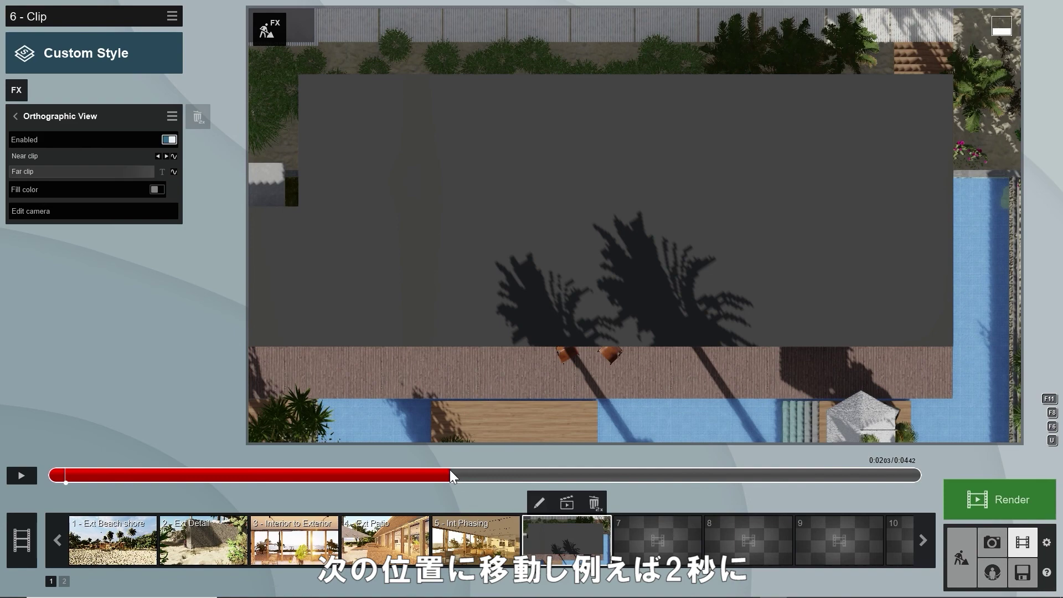
{"action": "left_click_drag", "start_coordinate": [451, 471], "coordinate": [449, 472]}
{"action": "left_click", "coordinate": [175, 157]}
{"action": "left_click", "coordinate": [45, 156]}
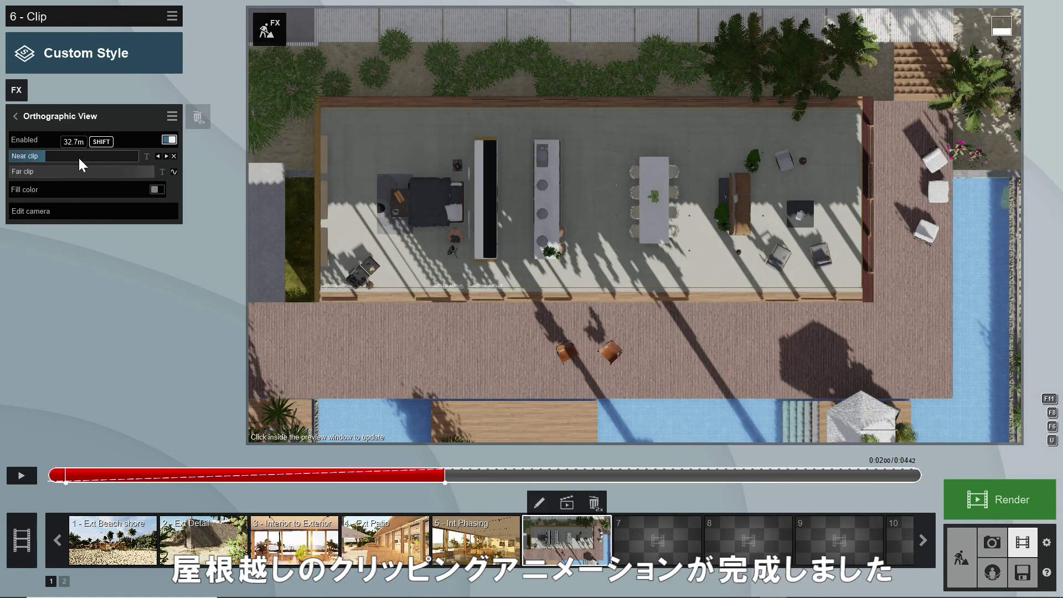
{"action": "left_click", "coordinate": [21, 475]}
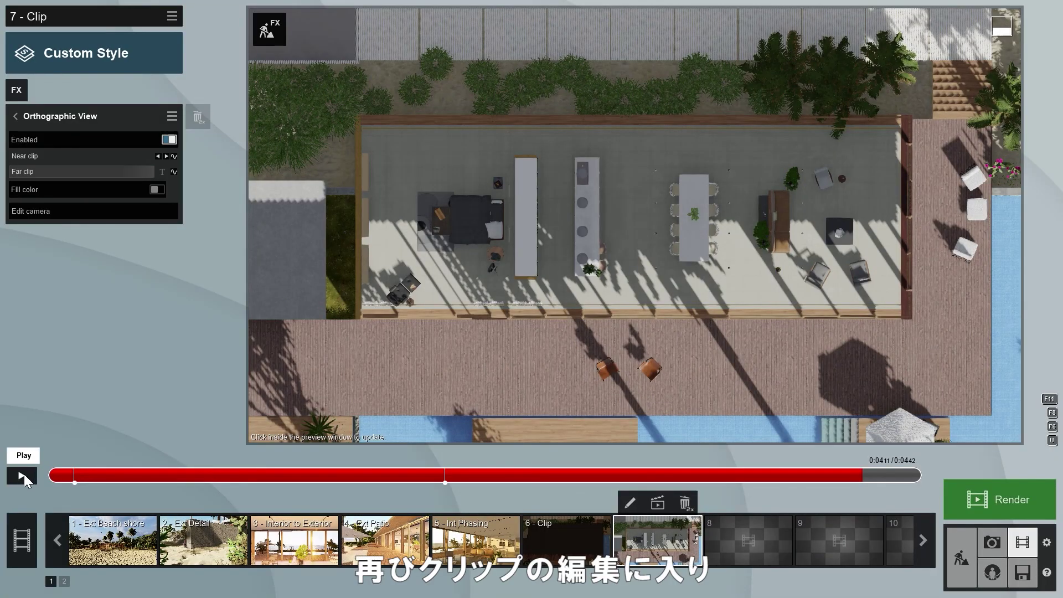
Step: Re-shoot the clip's camera so it pans left across the garden, with two new keyframes
{"action": "left_click", "coordinate": [631, 502]}
{"action": "mouse_move", "coordinate": [236, 295]}
{"action": "middle_mouse_down"}
{"action": "mouse_move", "coordinate": [249, 311]}
{"action": "mouse_move", "coordinate": [622, 306]}
{"action": "mouse_move", "coordinate": [727, 287]}
{"action": "mouse_move", "coordinate": [731, 267]}
{"action": "middle_mouse_up"}
{"action": "left_click", "coordinate": [621, 541]}
{"action": "left_click", "coordinate": [621, 542]}
{"action": "left_click", "coordinate": [1020, 579]}
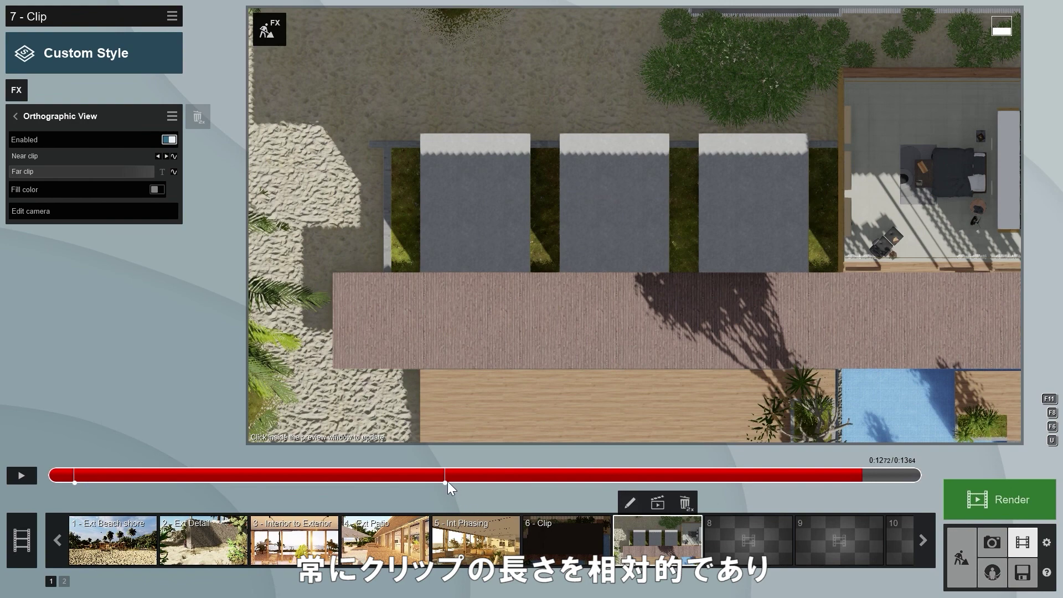
Step: Remove the Near clip animation whose keyframes drifted to about 6 seconds
{"action": "left_click", "coordinate": [75, 481]}
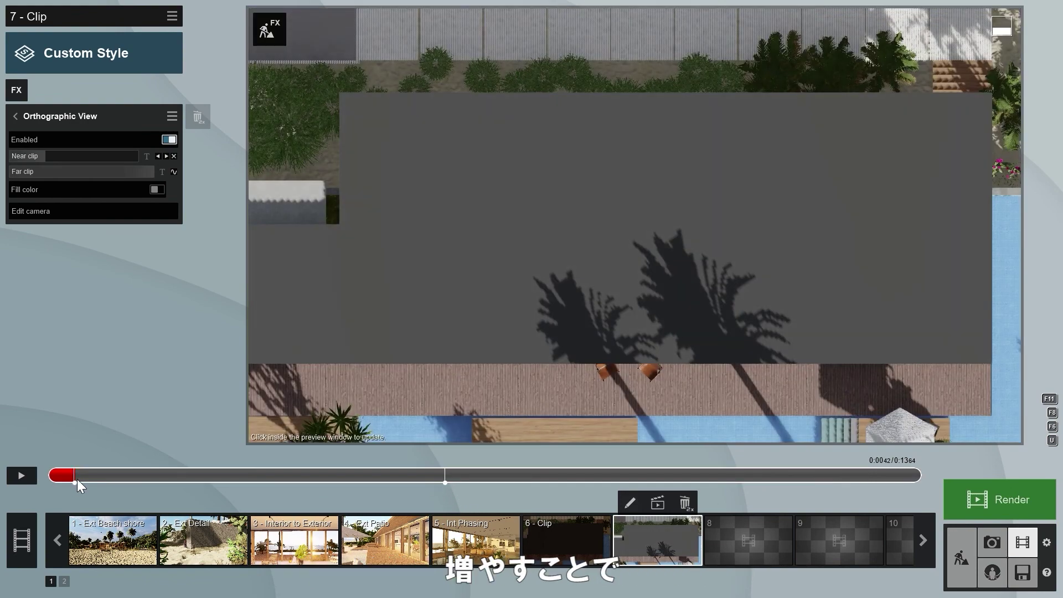
{"action": "left_click", "coordinate": [174, 156]}
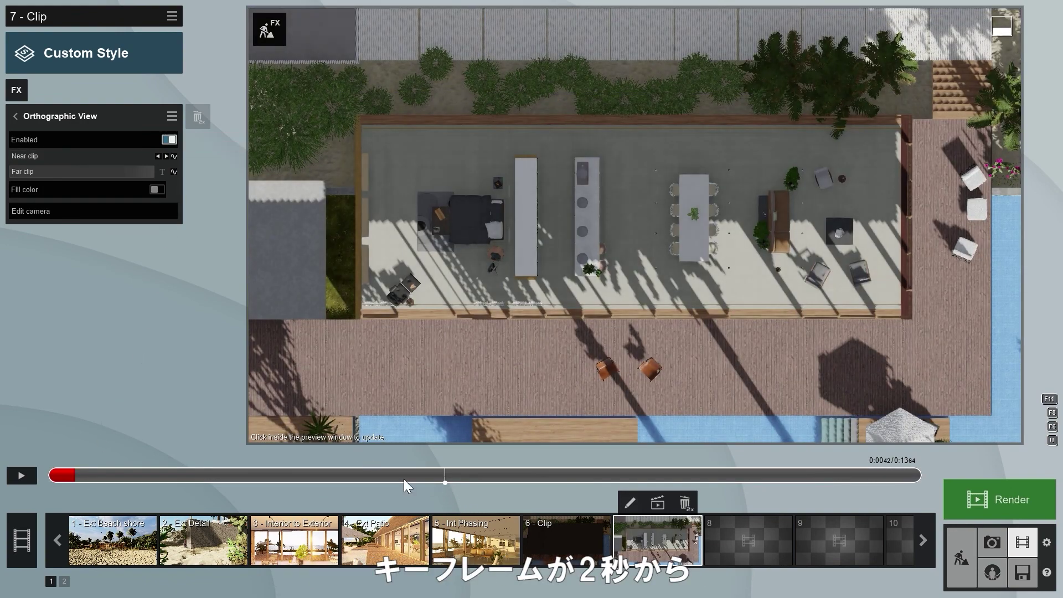
{"action": "left_click", "coordinate": [444, 477]}
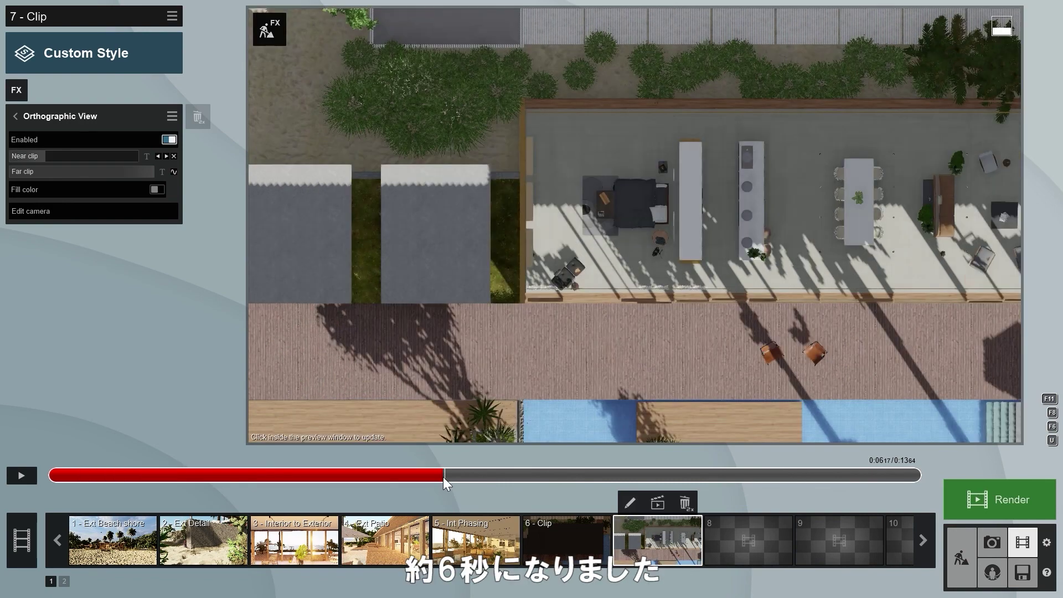
{"action": "left_click_drag", "start_coordinate": [444, 477], "coordinate": [445, 476]}
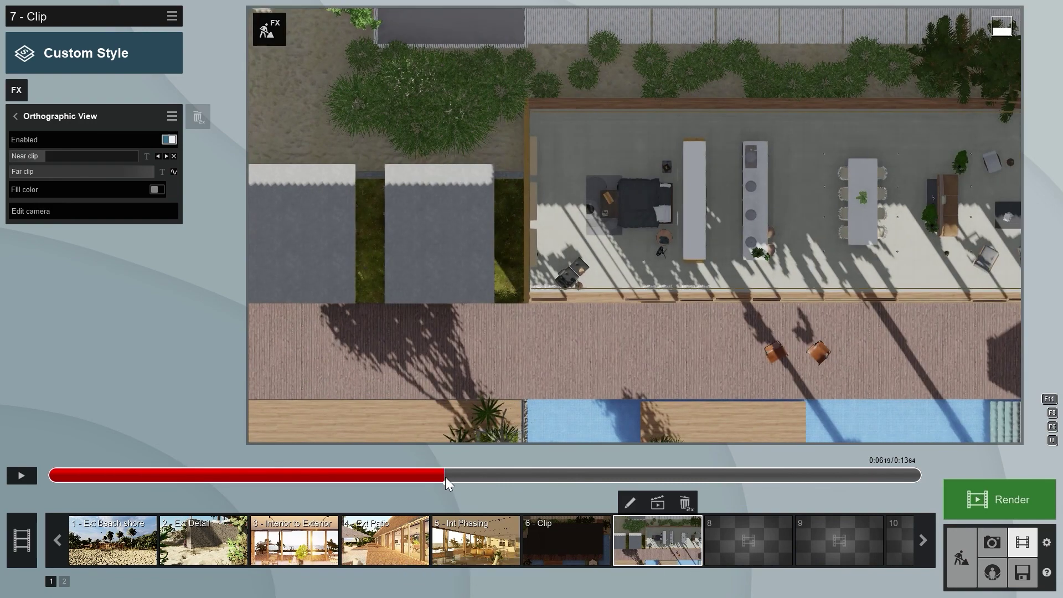
{"action": "left_click", "coordinate": [174, 156]}
{"action": "left_click", "coordinate": [61, 476]}
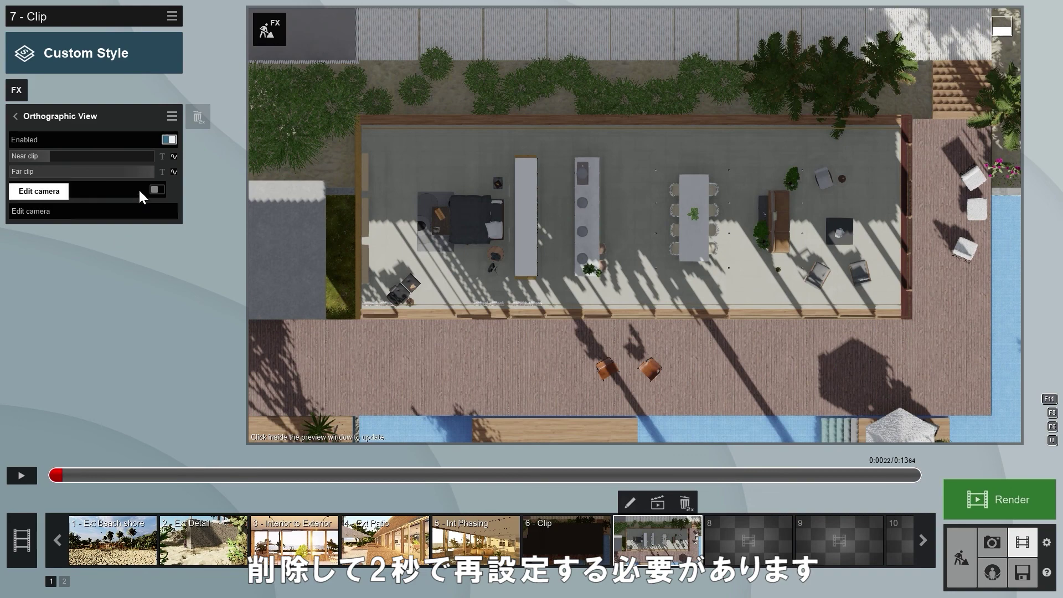
Step: Start Near clip at about 32.9m, then keyframe it lower near 2 seconds to reveal the interior
{"action": "left_click_drag", "start_coordinate": [149, 157], "coordinate": [22, 157]}
{"action": "left_click", "coordinate": [116, 478]}
{"action": "left_click", "coordinate": [175, 156]}
{"action": "left_click_drag", "start_coordinate": [55, 157], "coordinate": [68, 155]}
Step: Add Near clip keyframes at 9.48 s and 12 s (about 32.9m), then apply the Overcast style
{"action": "left_click_drag", "start_coordinate": [190, 475], "coordinate": [655, 490]}
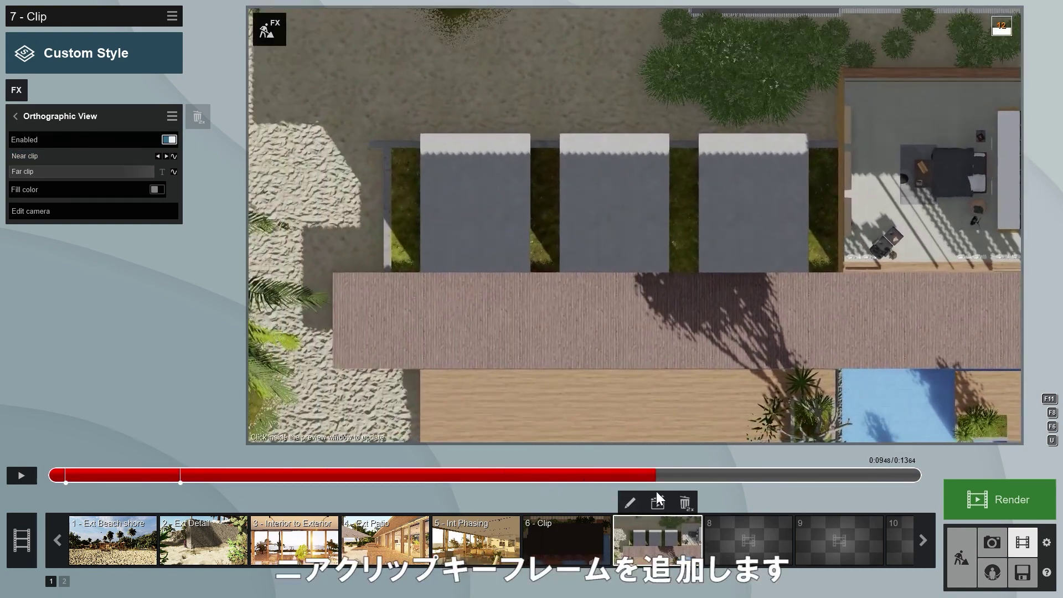
{"action": "left_click", "coordinate": [175, 156]}
{"action": "left_click_drag", "start_coordinate": [659, 479], "coordinate": [816, 479]}
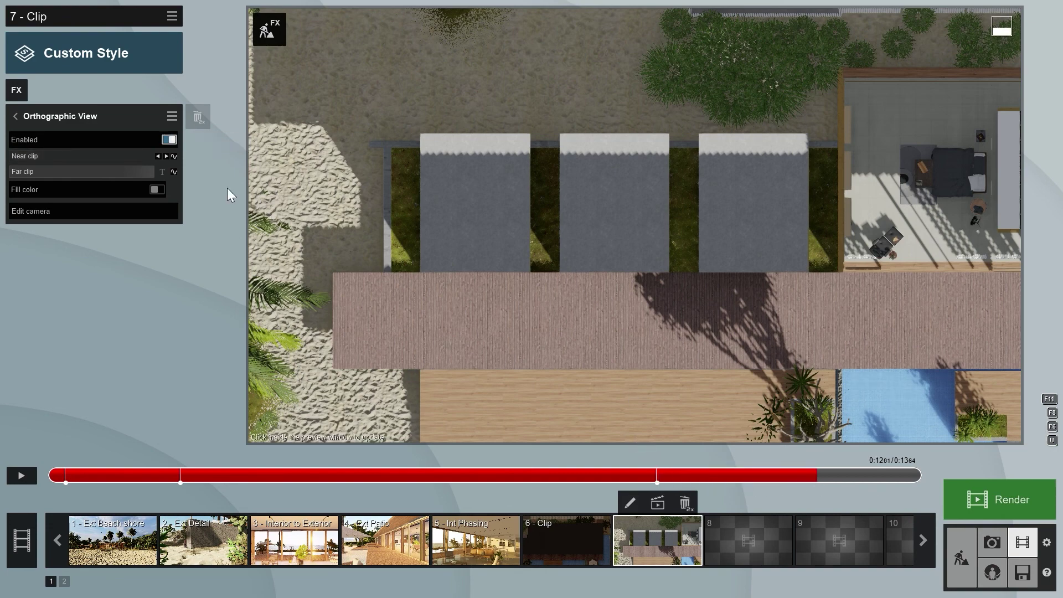
{"action": "left_click", "coordinate": [173, 157]}
{"action": "left_click_drag", "start_coordinate": [110, 156], "coordinate": [65, 155]}
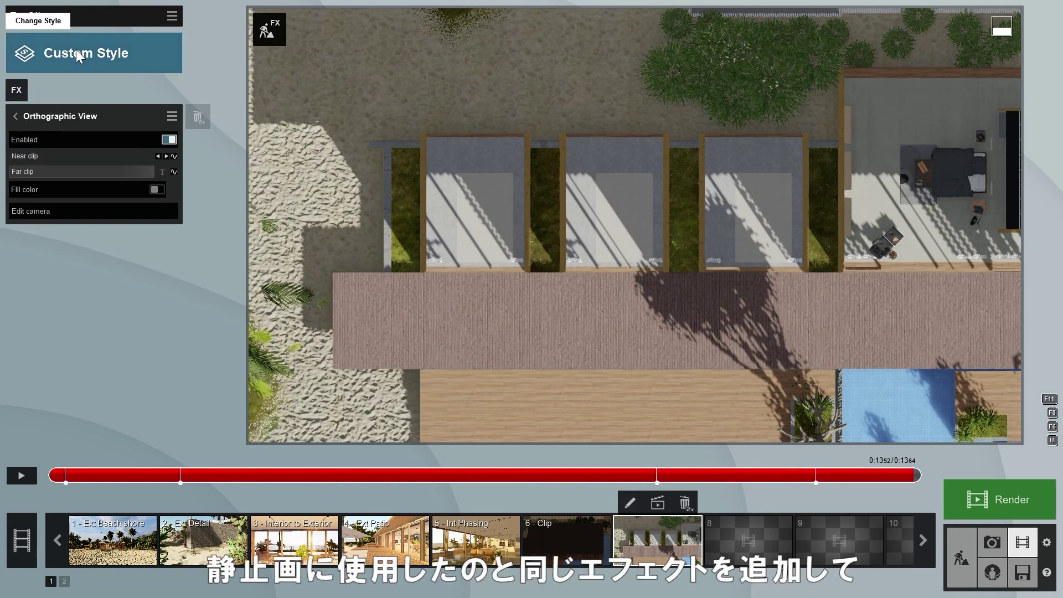
{"action": "left_click", "coordinate": [77, 51]}
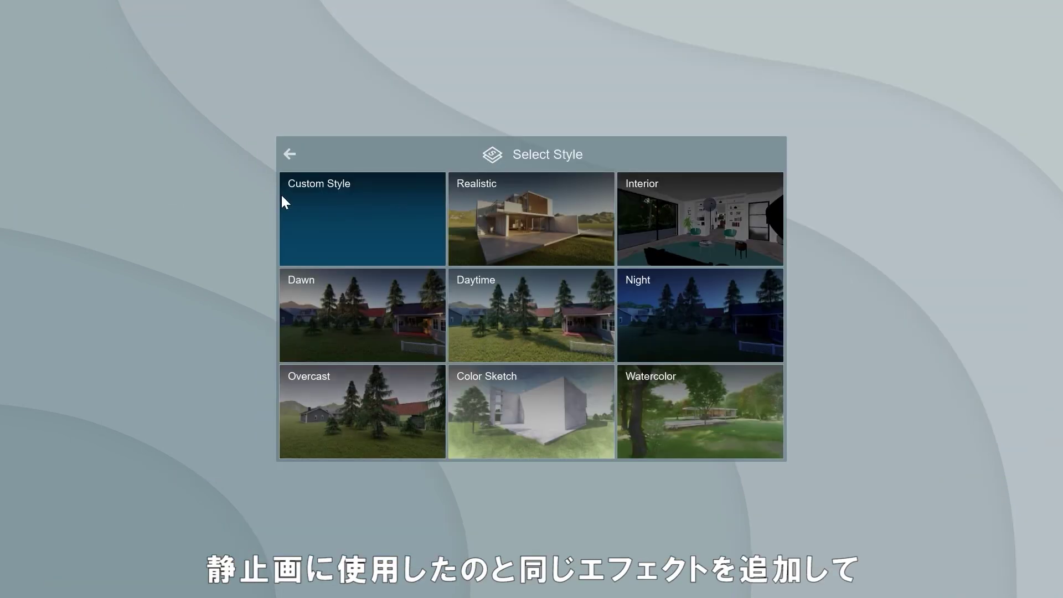
{"action": "left_click", "coordinate": [369, 405]}
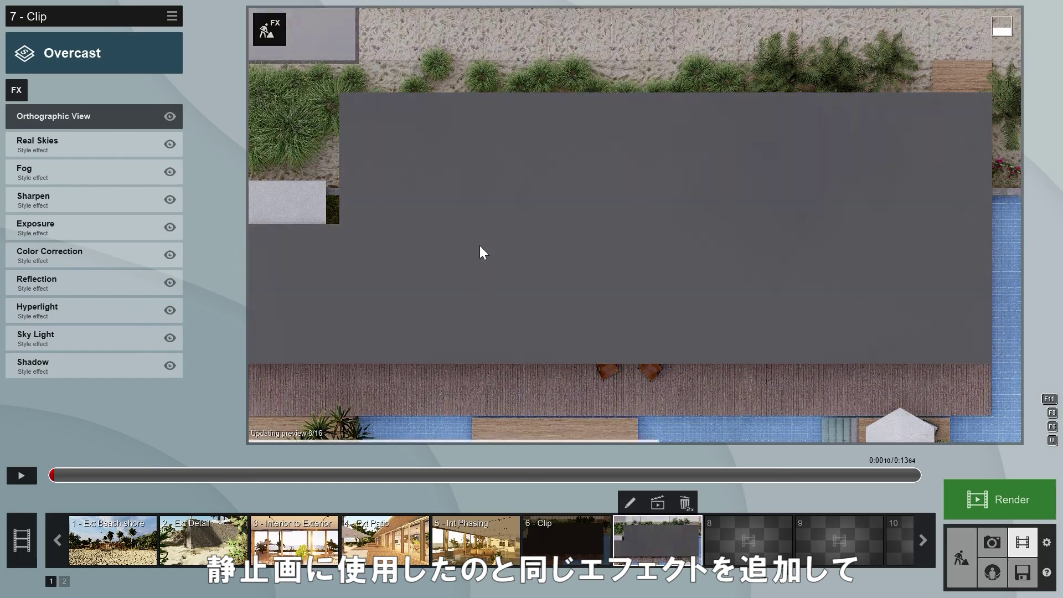